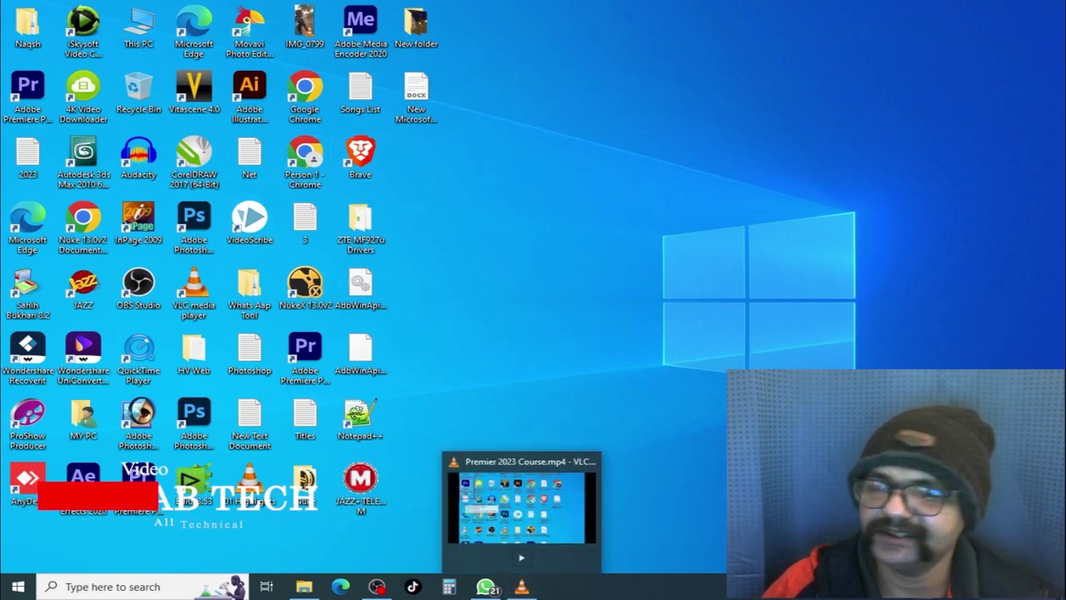
- Switch to VLC media player and play the Premier 2023 Course.mp4 video
{"action": "left_click", "coordinate": [520, 587]}
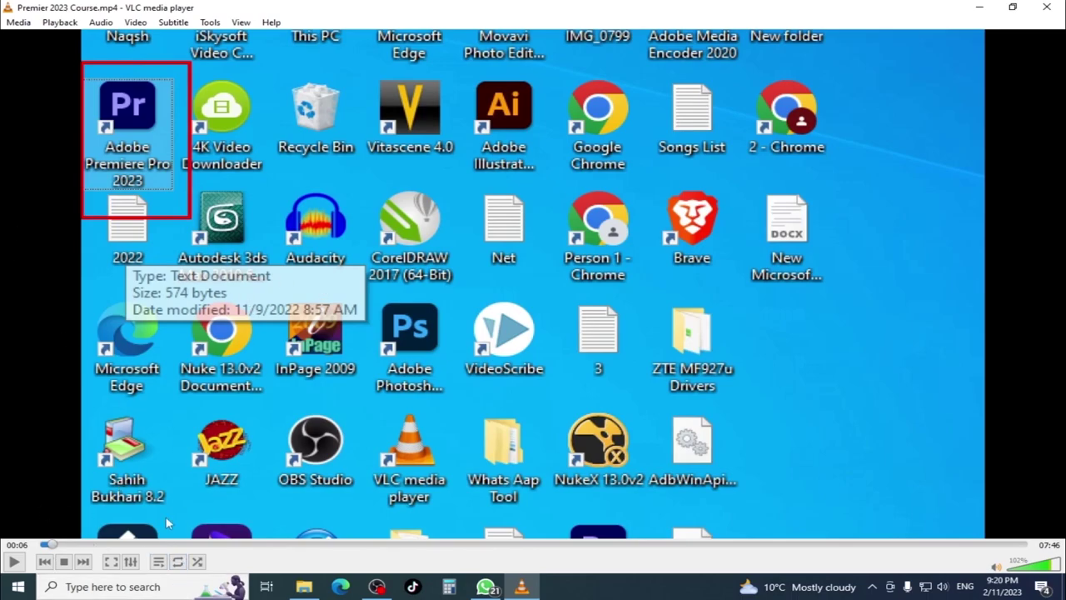
{"action": "left_click", "coordinate": [14, 563]}
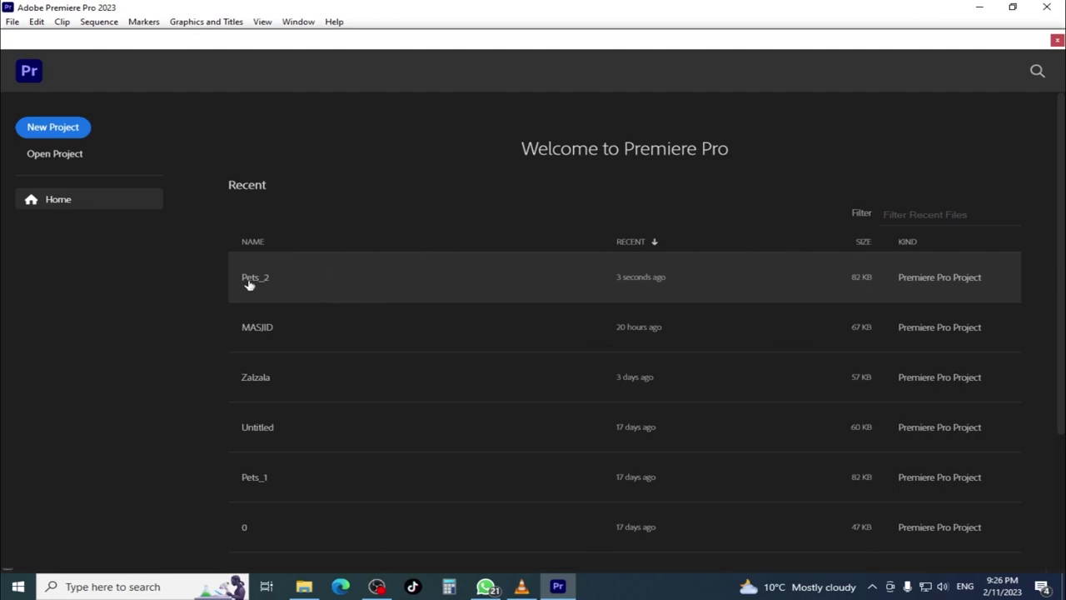
- Open the recent Premiere Pro project Pets_2 and move the playhead in Sequence 01 to about 00:02:52
{"action": "left_click", "coordinate": [264, 280]}
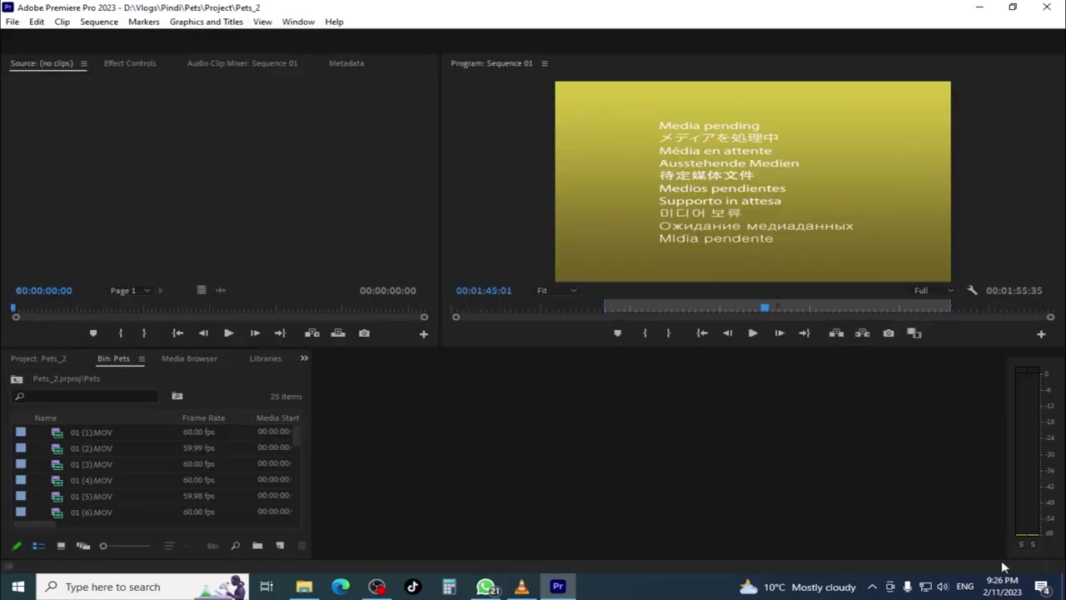
{"action": "mouse_move", "coordinate": [719, 389]}
{"action": "left_mouse_down"}
{"action": "mouse_move", "coordinate": [878, 388]}
{"action": "mouse_move", "coordinate": [717, 393]}
{"action": "left_mouse_up"}
{"action": "left_click", "coordinate": [798, 389]}
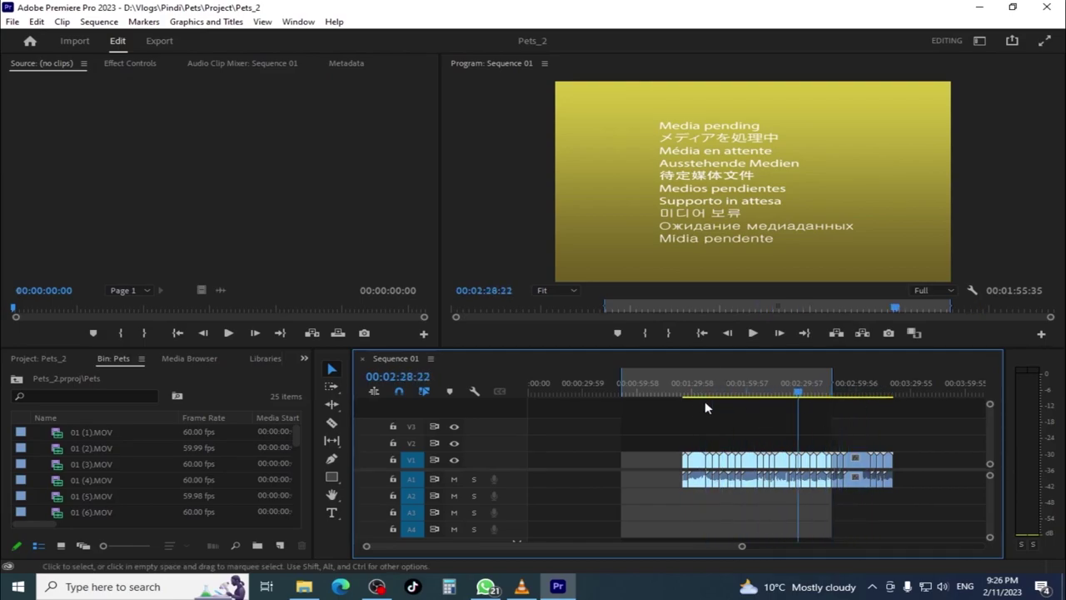
{"action": "left_click", "coordinate": [820, 391]}
{"action": "left_click_drag", "start_coordinate": [821, 393], "coordinate": [856, 393]}
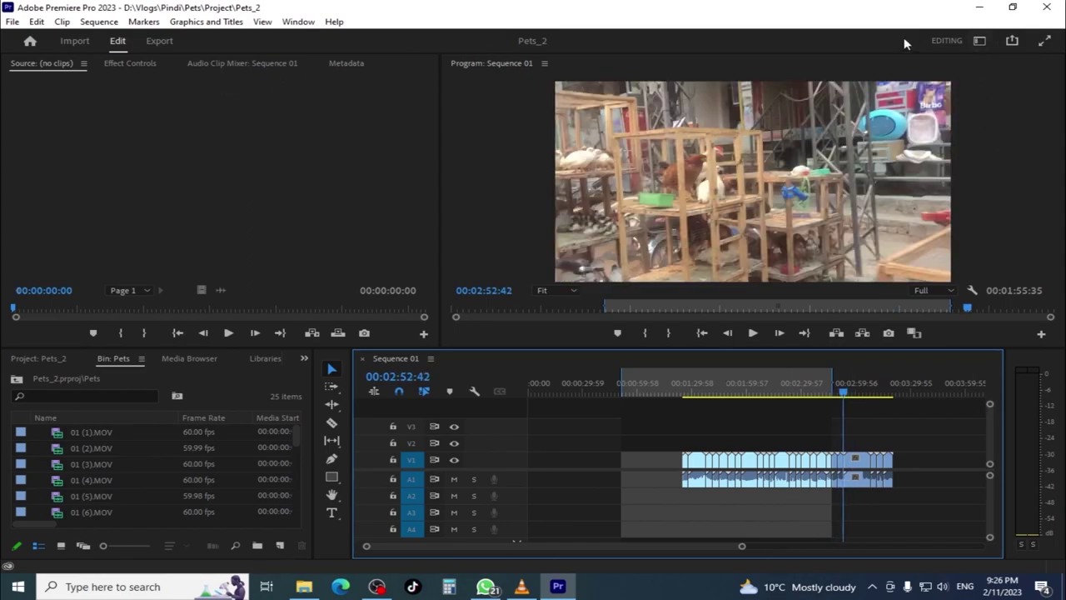
- Switch the workspace layout to Essentials
{"action": "left_click", "coordinate": [980, 42]}
{"action": "left_click", "coordinate": [976, 62]}
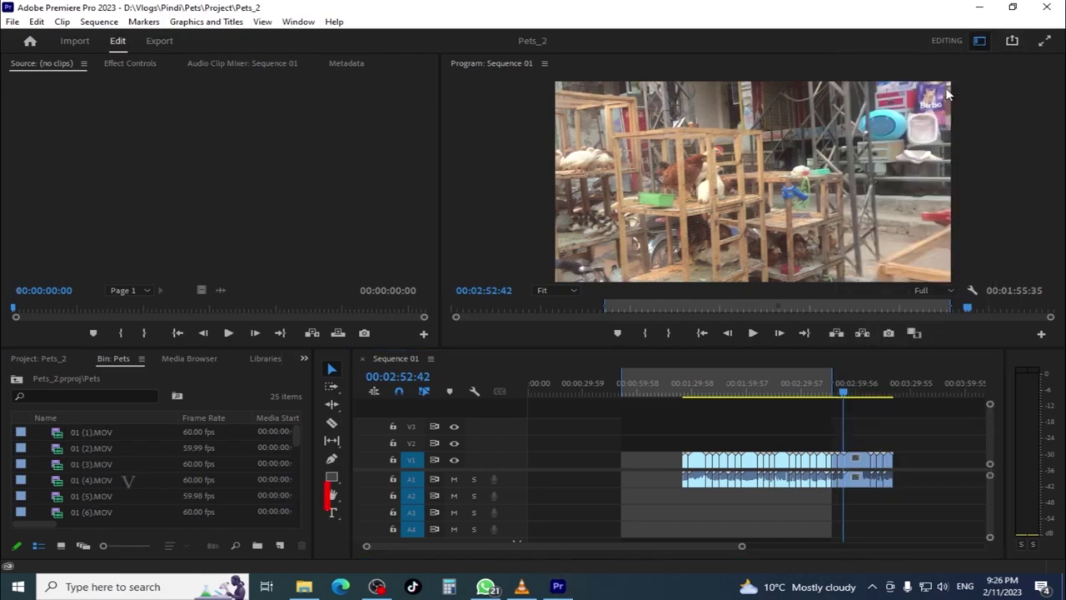
{"action": "left_click", "coordinate": [980, 43]}
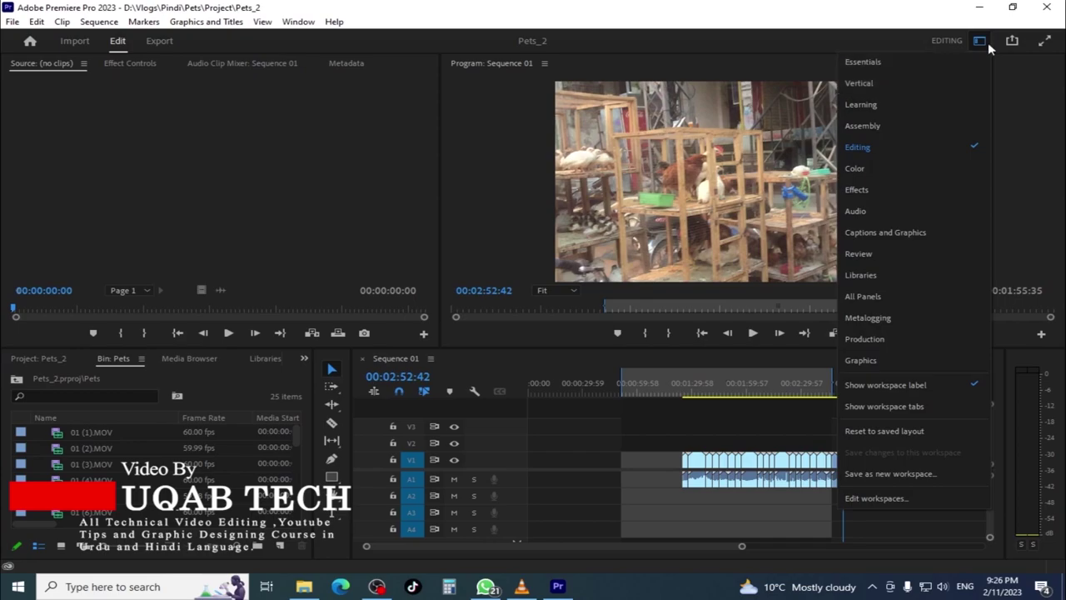
{"action": "left_click", "coordinate": [947, 41]}
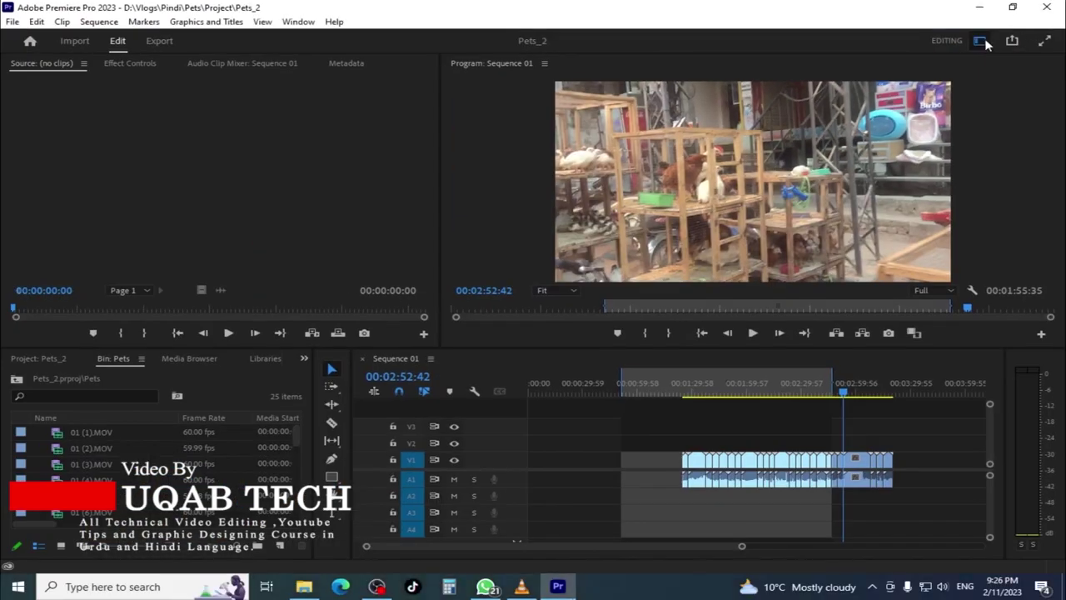
{"action": "left_click", "coordinate": [981, 40]}
{"action": "left_click", "coordinate": [966, 66]}
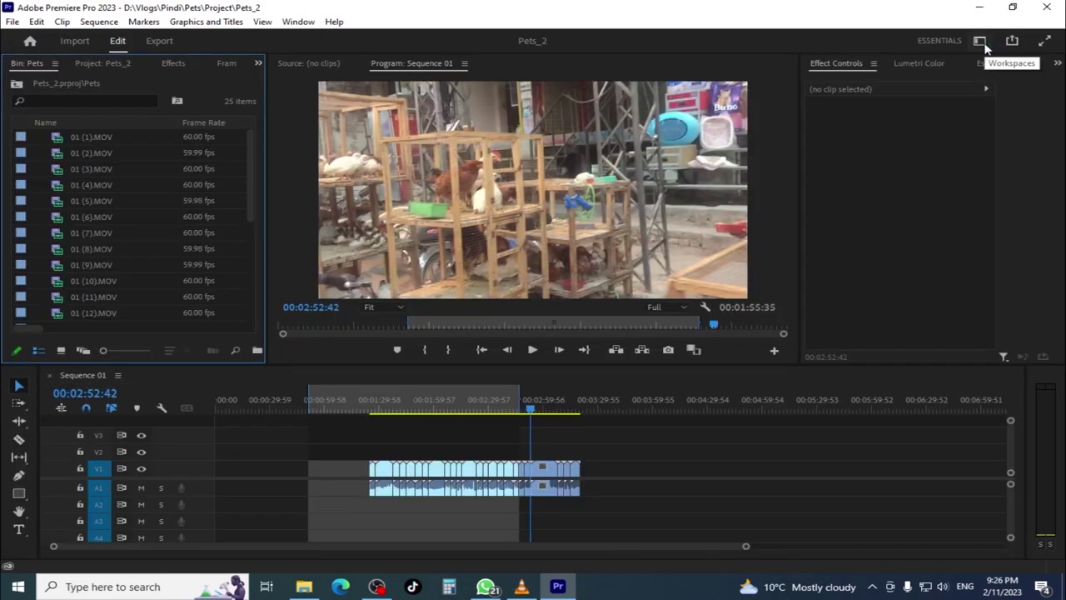
- Try out the Vertical workspace layout and return to the Editing workspace
{"action": "left_click", "coordinate": [981, 42]}
{"action": "left_click", "coordinate": [946, 85]}
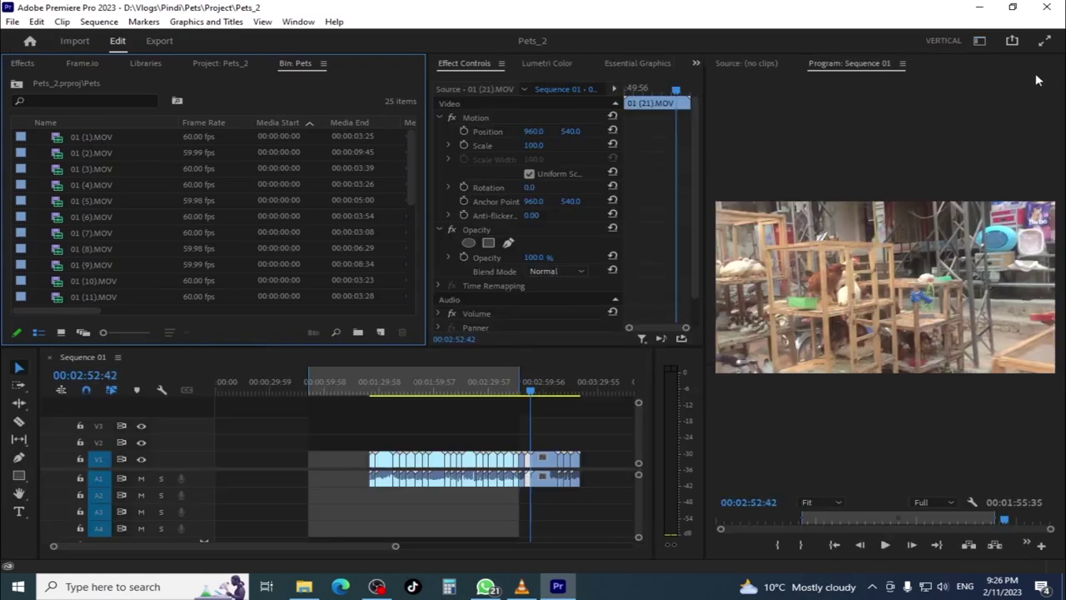
{"action": "left_click", "coordinate": [981, 41]}
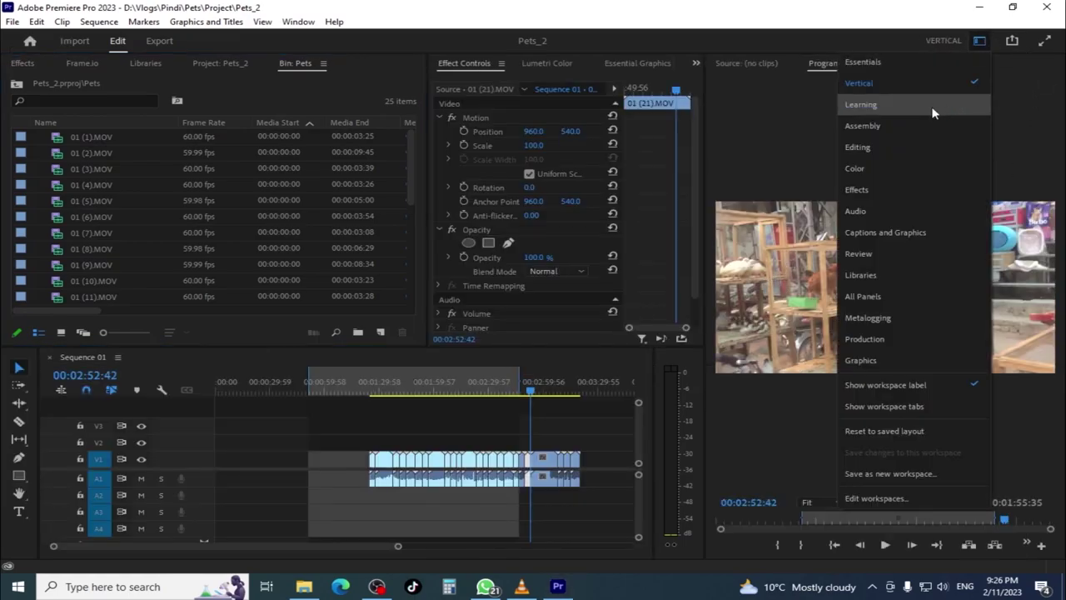
{"action": "left_click", "coordinate": [909, 149]}
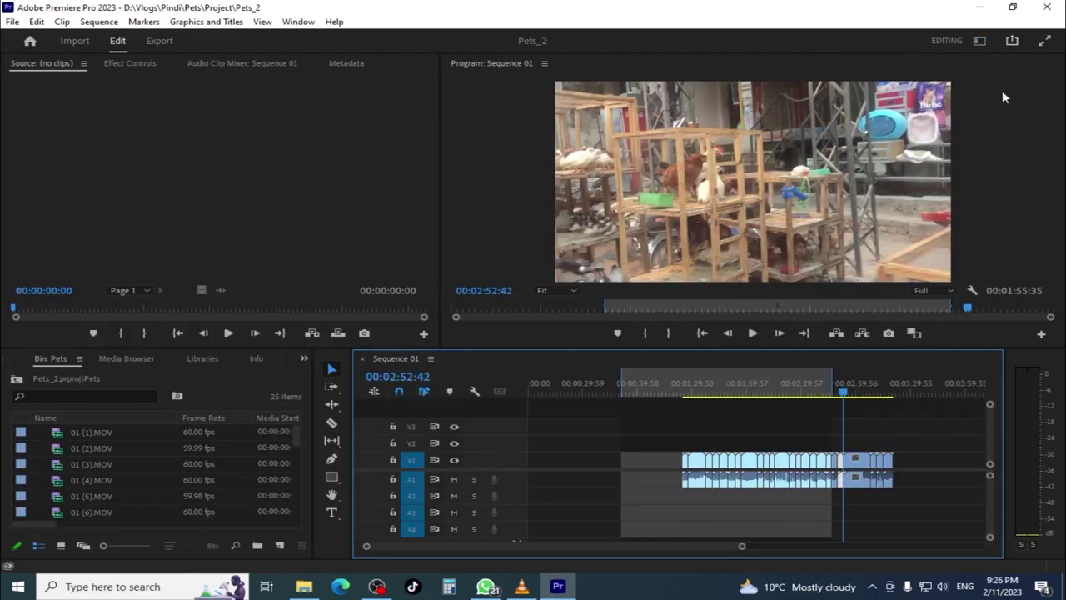
- Switch to the Color workspace and move the playhead back to about 00:02:12 in Sequence 01
{"action": "left_click", "coordinate": [979, 42]}
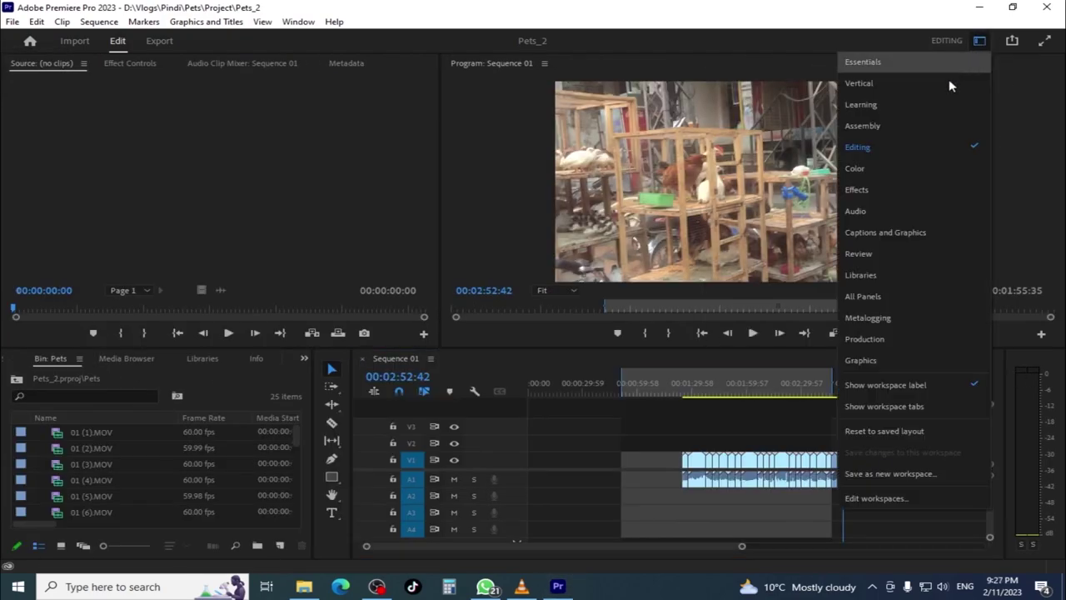
{"action": "left_click", "coordinate": [902, 169]}
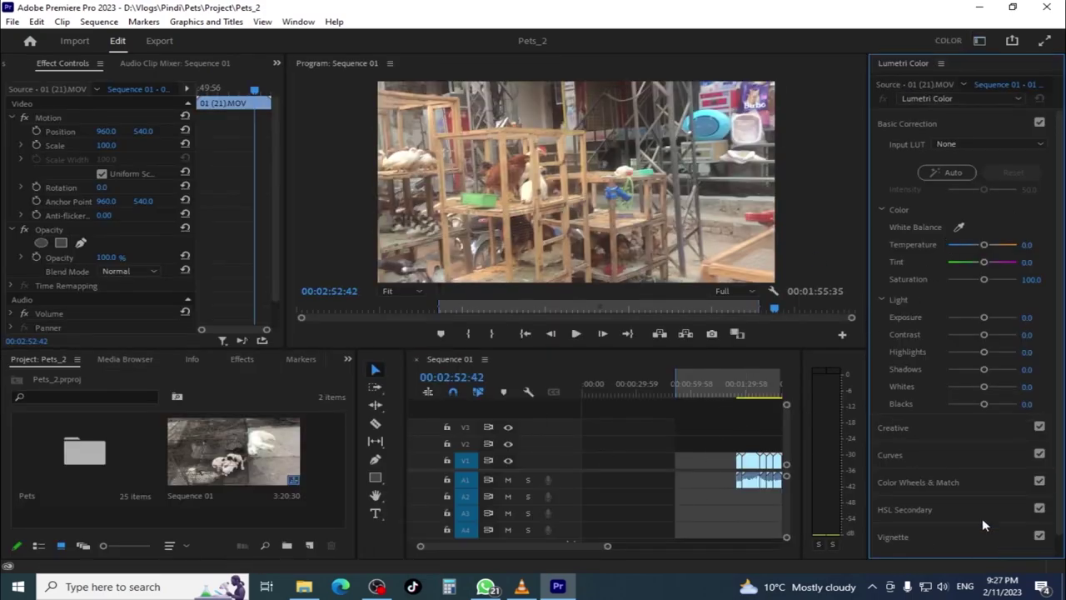
{"action": "scroll", "coordinate": [736, 414], "scroll_direction": "down", "scroll_amount": 3}
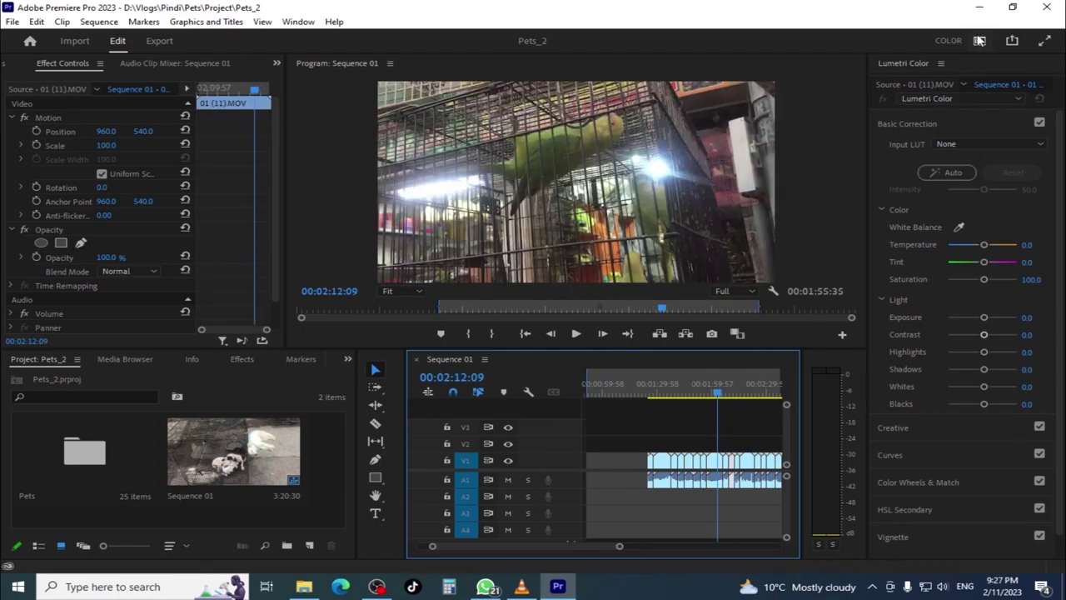
- Switch to the Captions and Graphics workspace and move the playhead to about 00:02:03
{"action": "left_click", "coordinate": [980, 41]}
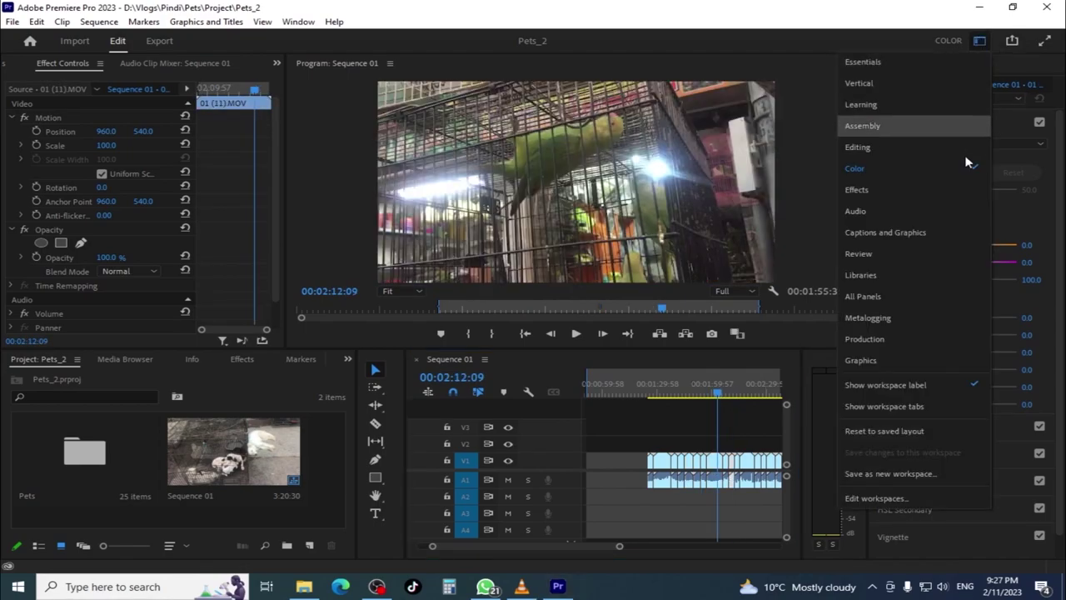
{"action": "left_click", "coordinate": [939, 232]}
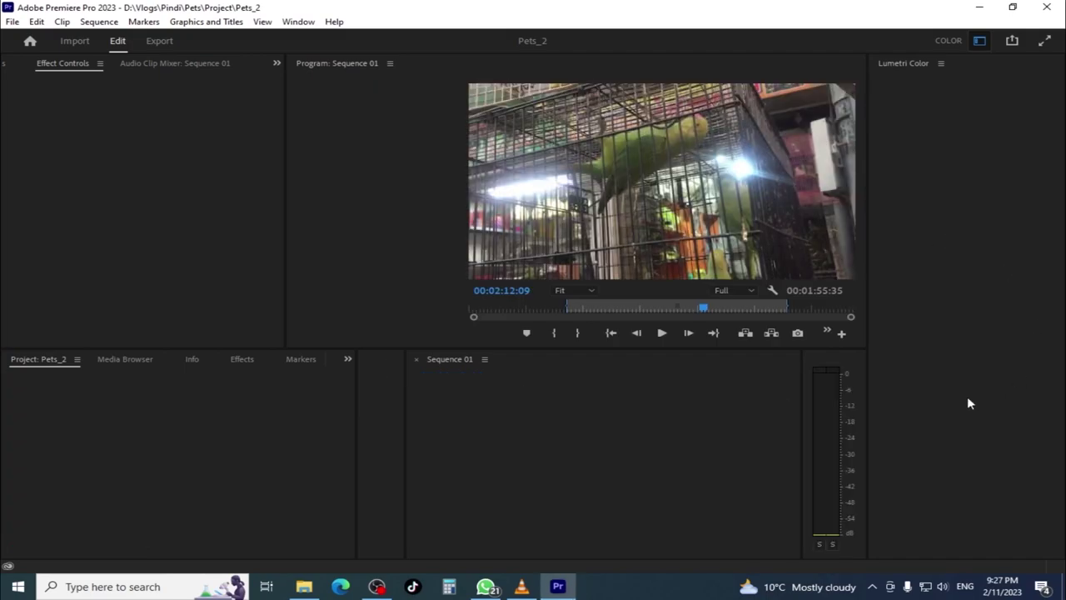
{"action": "left_click", "coordinate": [968, 246]}
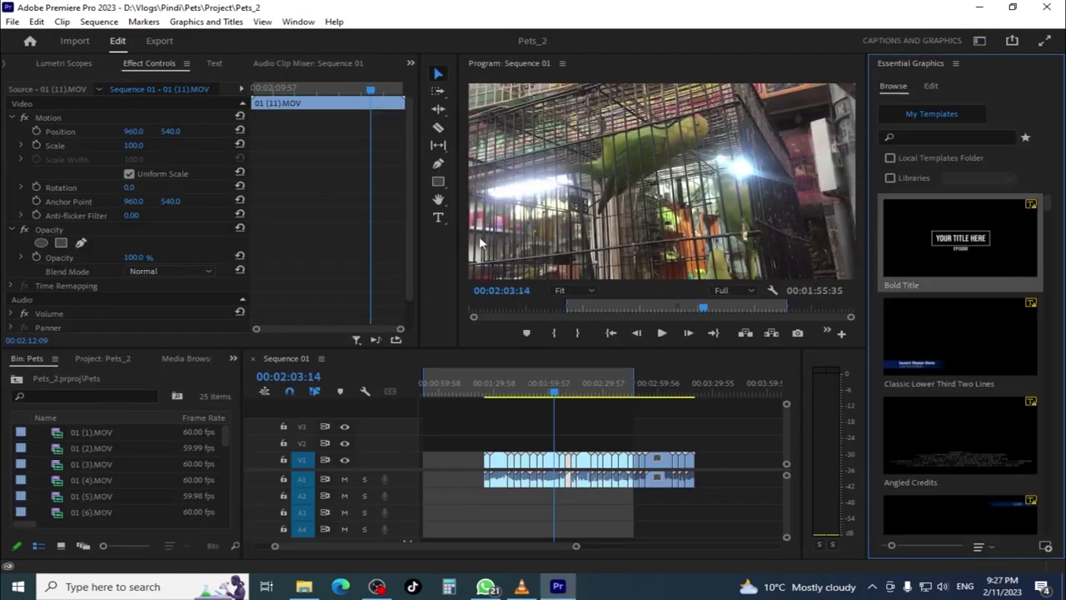
- Switch the workspace layout to All Panels
{"action": "left_click", "coordinate": [979, 40]}
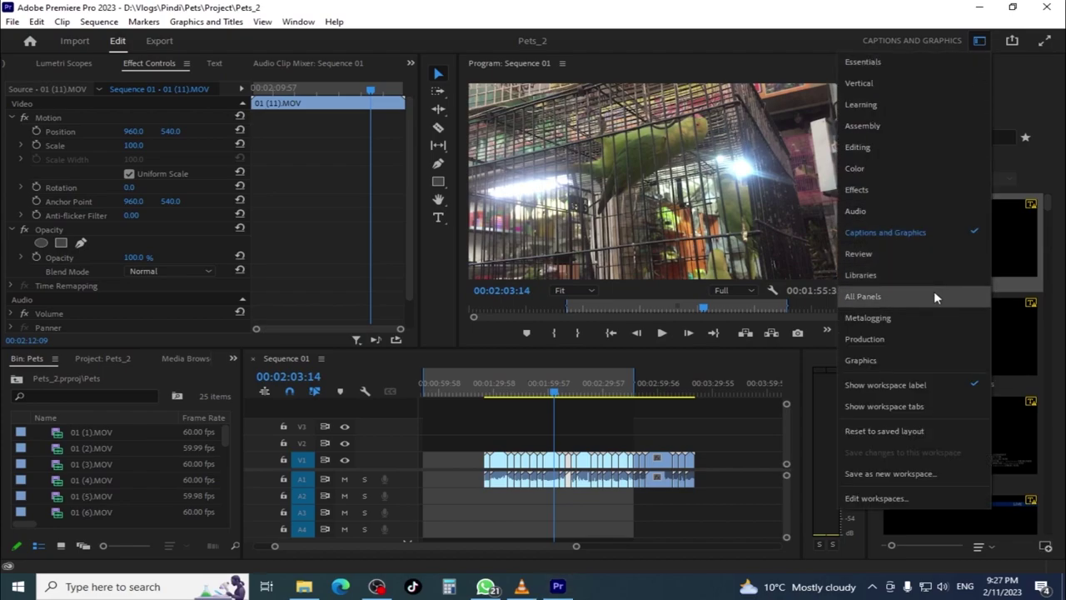
{"action": "key", "text": "Escape"}
{"action": "left_click", "coordinate": [979, 43]}
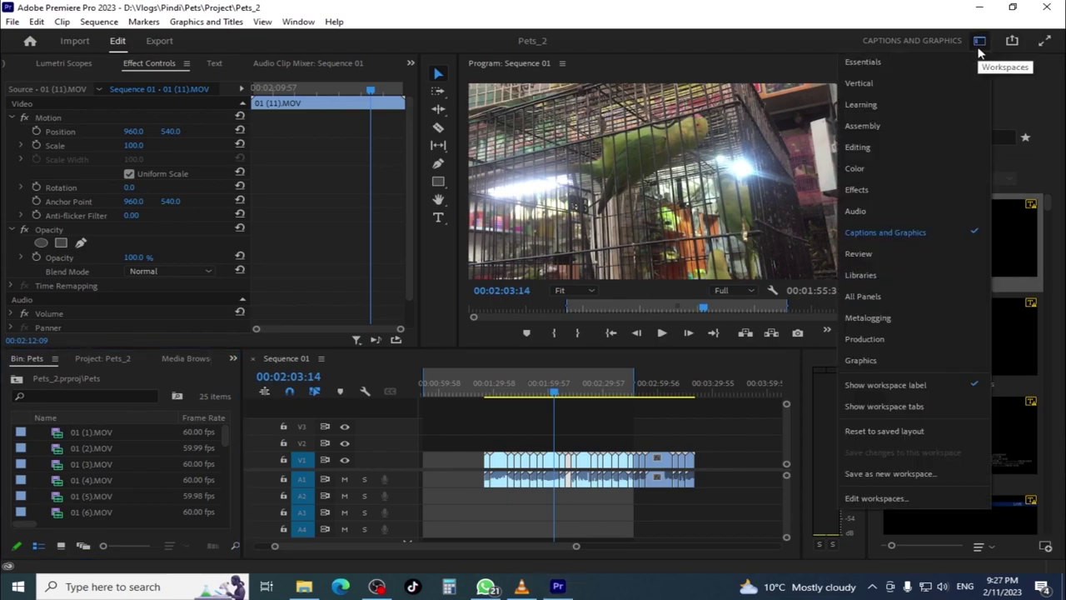
{"action": "left_click", "coordinate": [935, 298]}
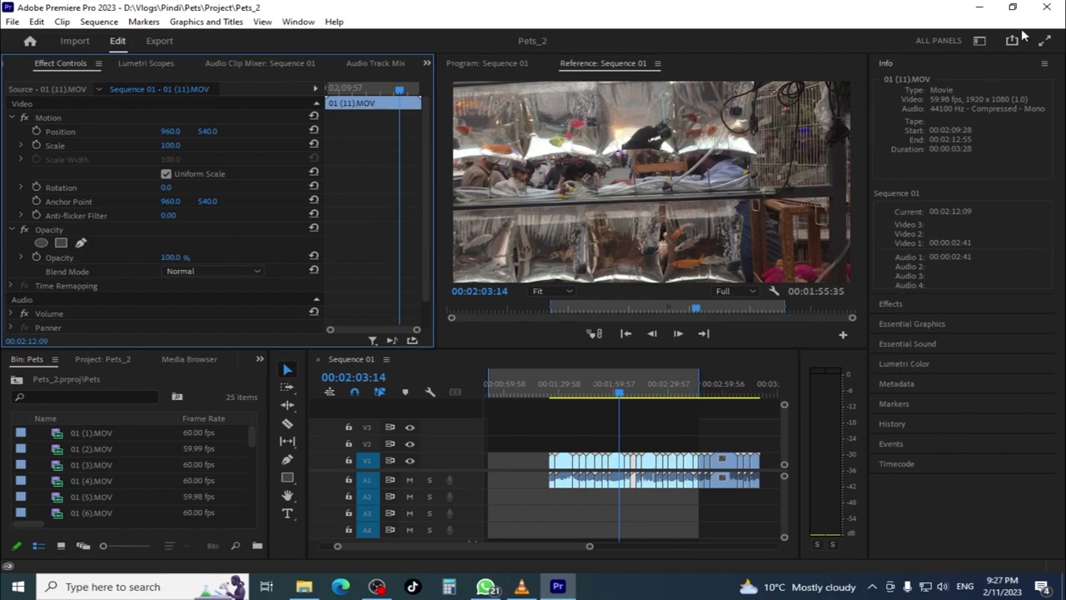
- Return to the Editing workspace and move the playhead to about 00:02:16 in Sequence 01
{"action": "left_click", "coordinate": [979, 40]}
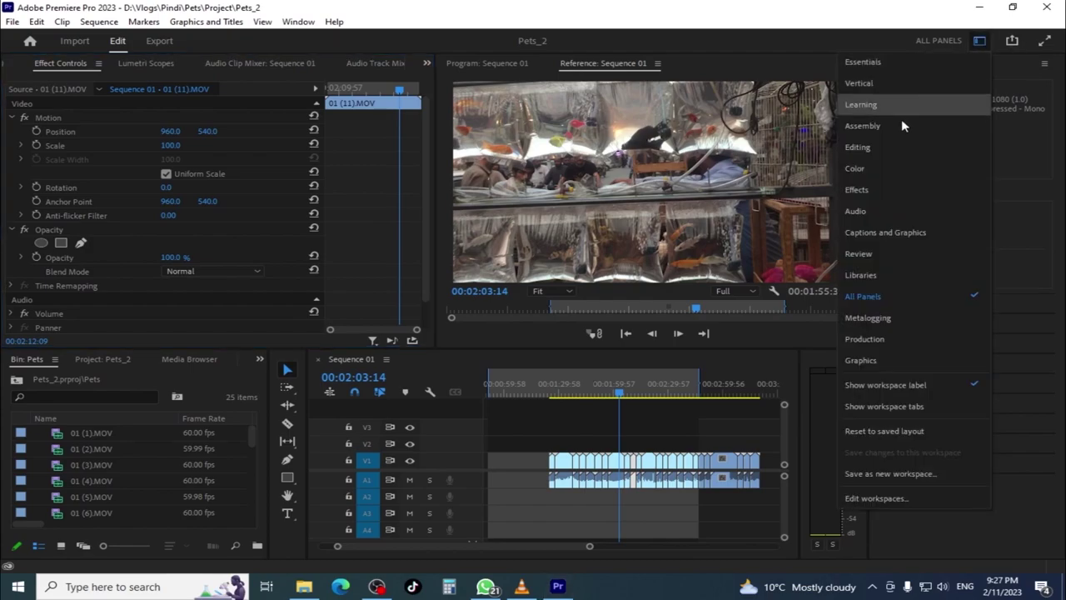
{"action": "left_click", "coordinate": [908, 143]}
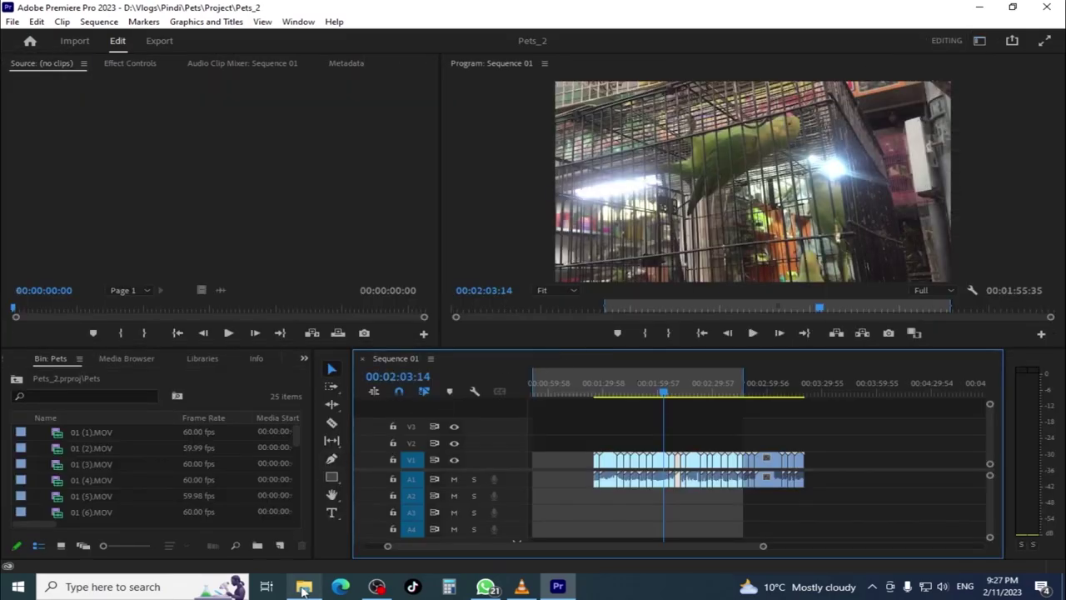
{"action": "left_click_drag", "start_coordinate": [663, 390], "coordinate": [687, 404]}
- Switch to File Explorer and open the Wedding Songs folder on New Volume (D:)
{"action": "mouse_move", "coordinate": [304, 586]}
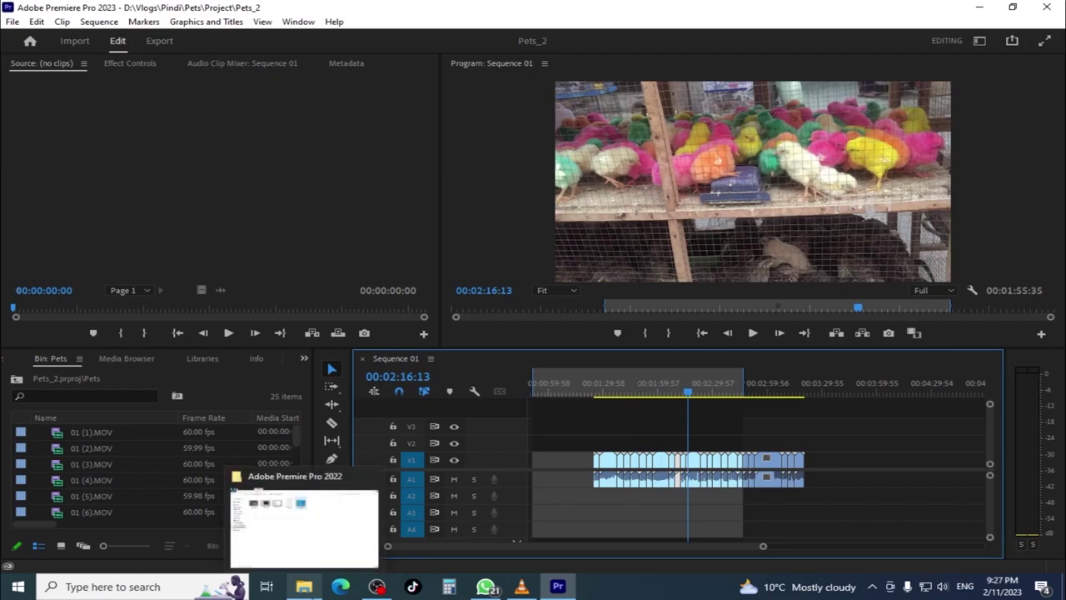
{"action": "left_click", "coordinate": [304, 525]}
{"action": "left_click", "coordinate": [48, 120]}
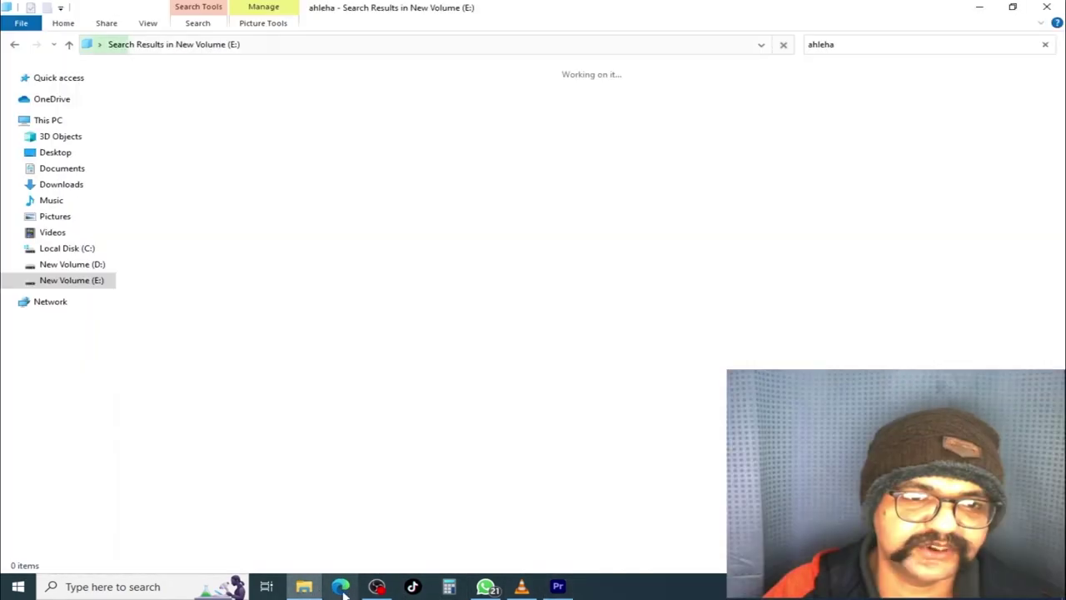
{"action": "left_click", "coordinate": [51, 122]}
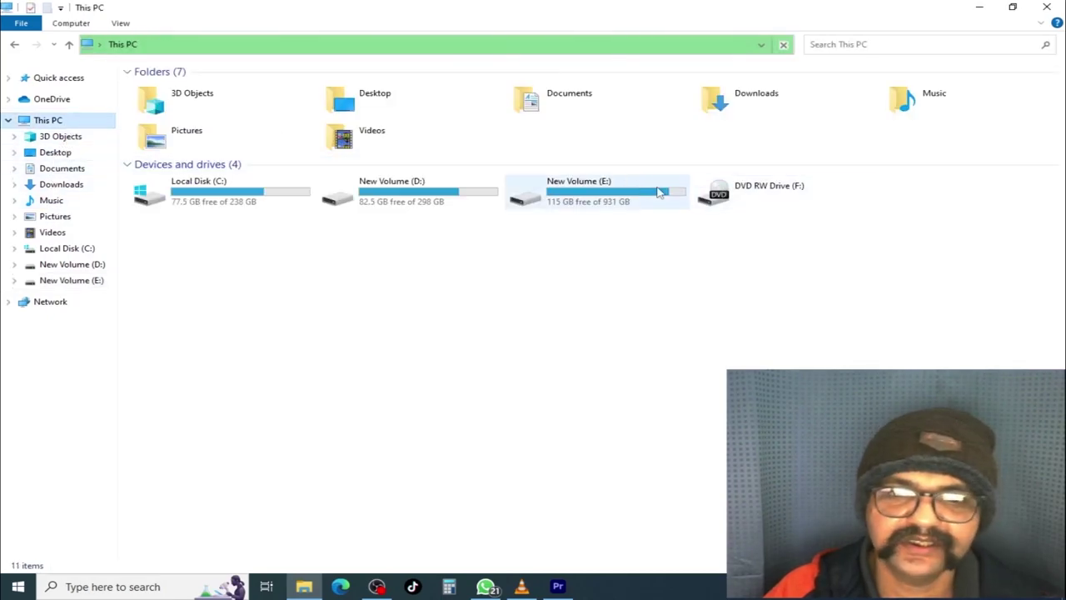
{"action": "double_click", "coordinate": [391, 193]}
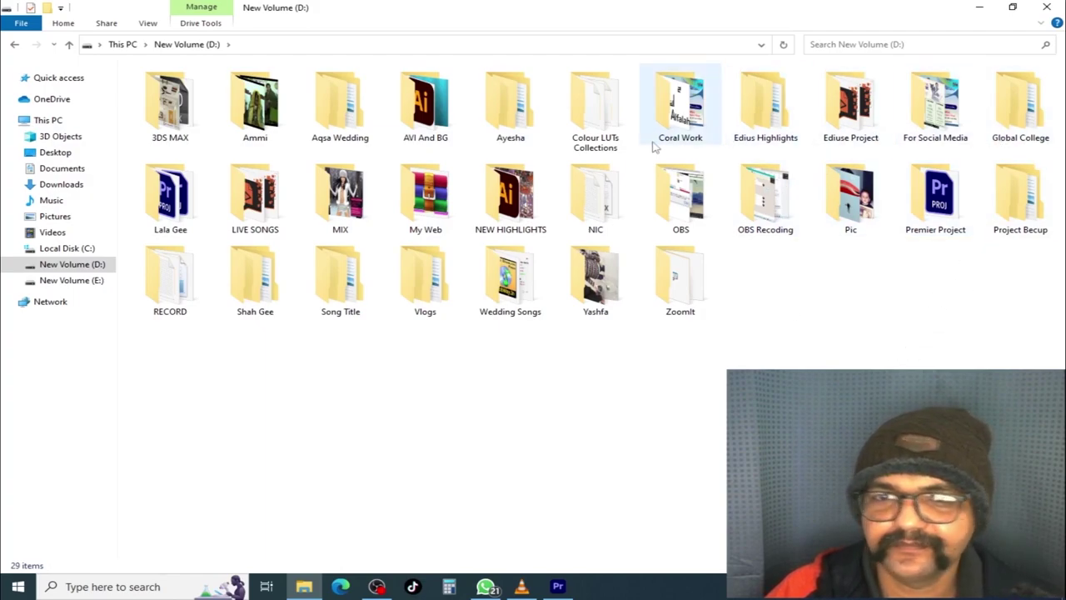
{"action": "left_click", "coordinate": [352, 175]}
{"action": "key", "text": "w"}
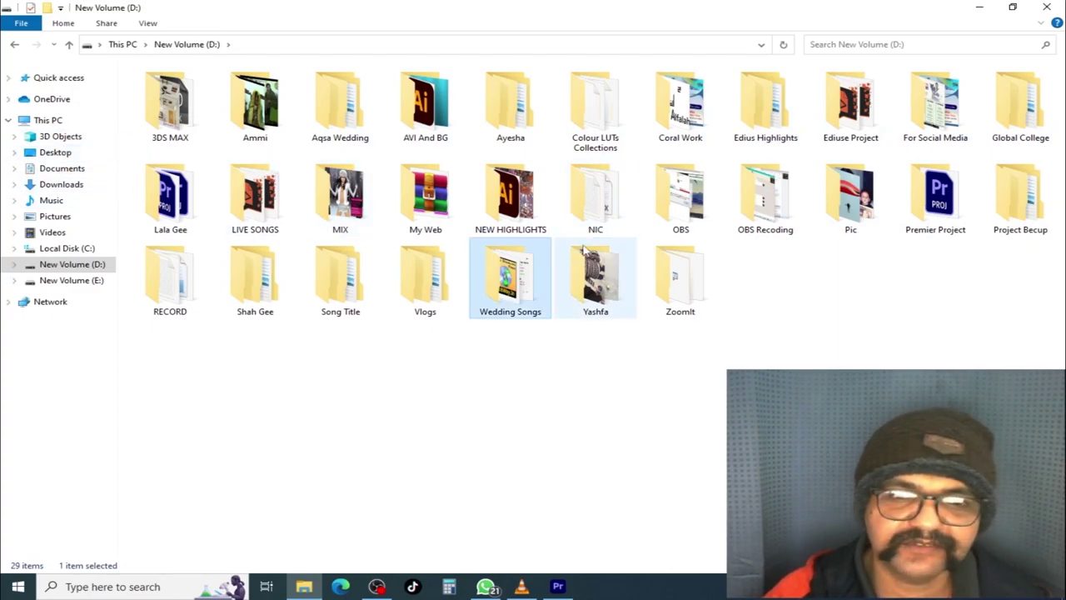
{"action": "double_click", "coordinate": [510, 287]}
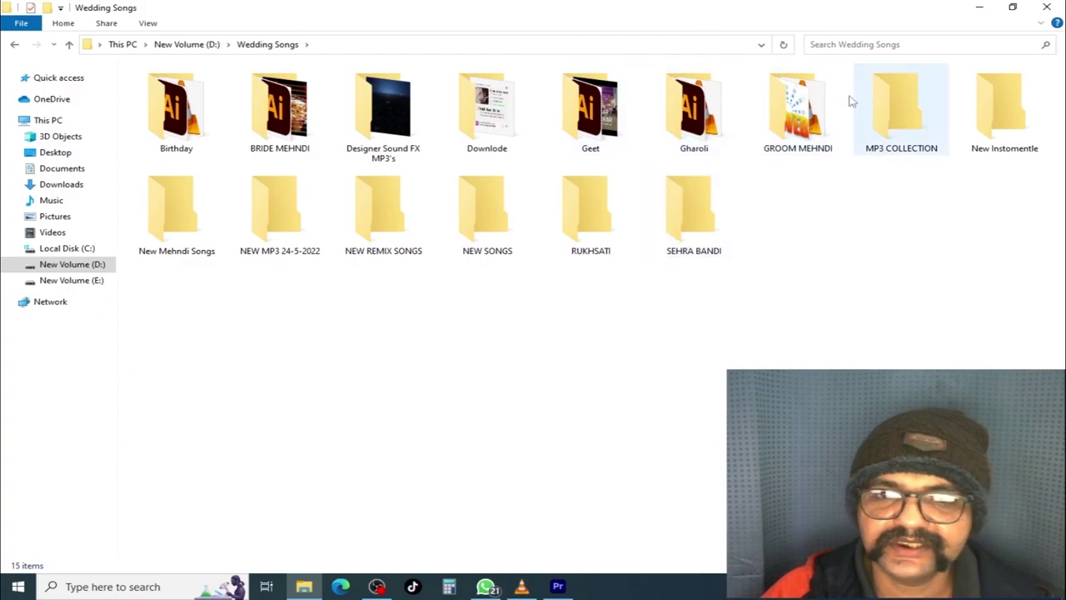
- Import the Dil Diyan Gallan karaoke instrumental from the New Instomentle folder into the project's Pets bin
{"action": "left_click", "coordinate": [997, 115]}
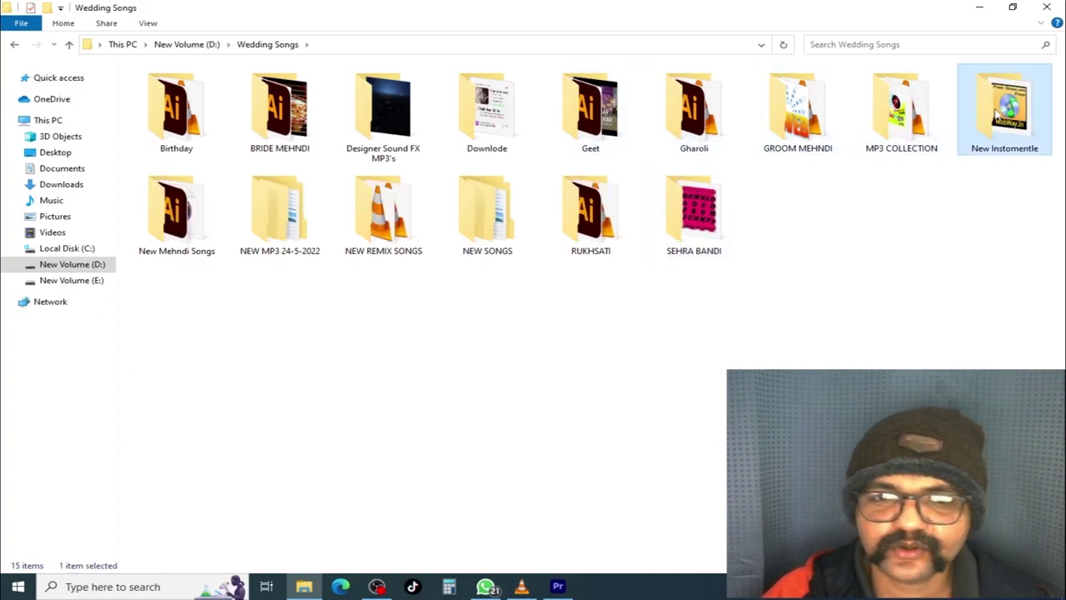
{"action": "double_click", "coordinate": [997, 115]}
{"action": "double_click", "coordinate": [166, 92]}
{"action": "left_click", "coordinate": [178, 100]}
{"action": "left_click_drag", "start_coordinate": [178, 100], "coordinate": [263, 476]}
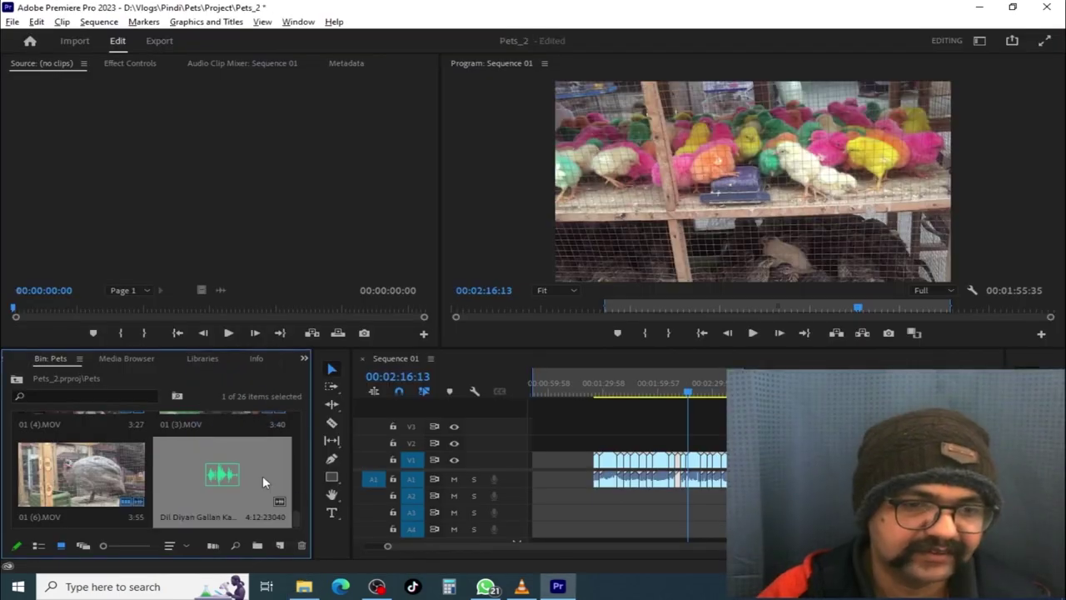
- Place the imported Dil Diyan Gallan audio on track A2, starting at the beginning of the video clips
{"action": "left_click_drag", "start_coordinate": [413, 478], "coordinate": [576, 497]}
{"action": "key", "text": "minus"}
{"action": "key", "text": "minus"}
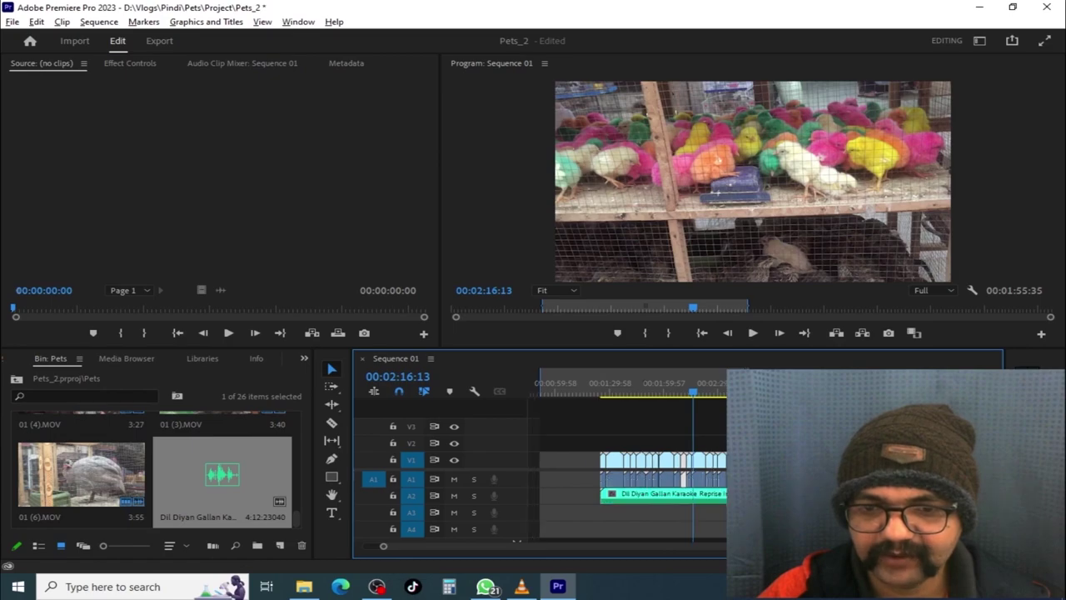
- Move the playhead to about 00:03:14, near the end of the video clips in Sequence 01
{"action": "key", "text": "equal"}
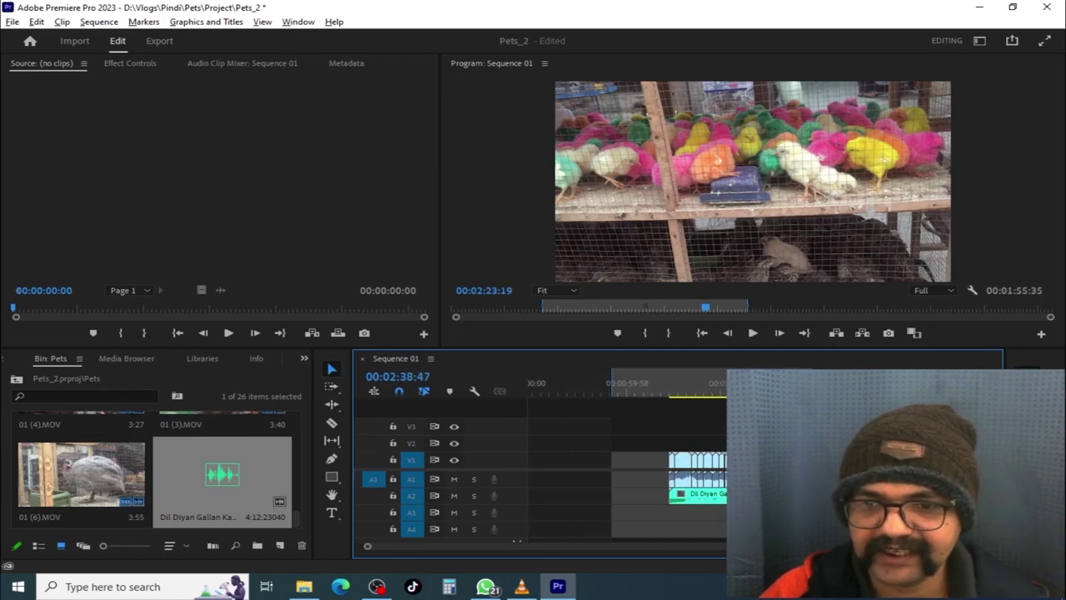
{"action": "key", "text": "Down"}
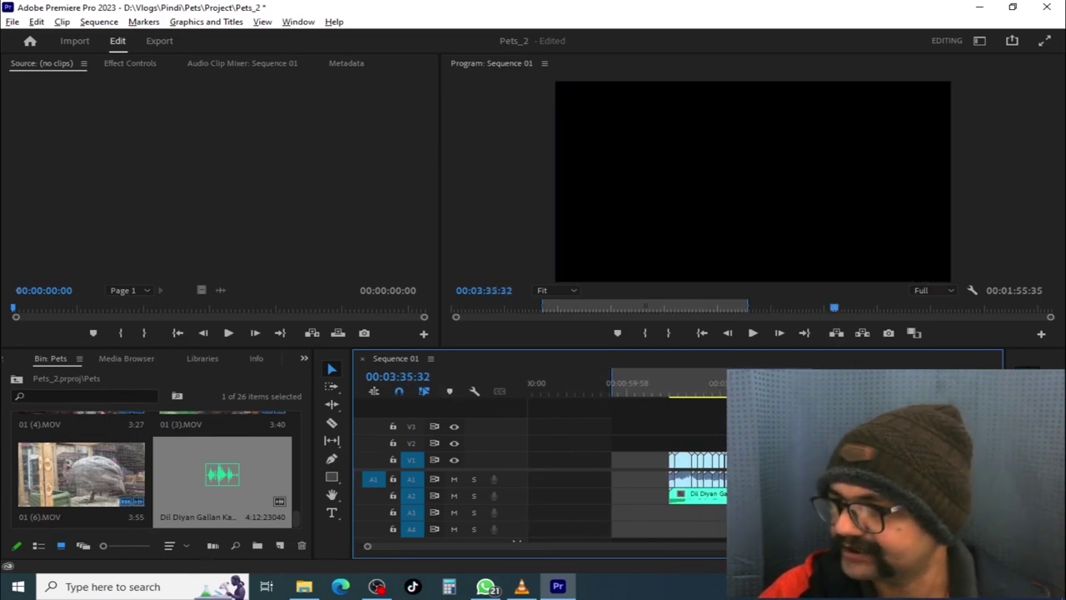
{"action": "mouse_move", "coordinate": [652, 383]}
{"action": "left_mouse_down"}
{"action": "mouse_move", "coordinate": [694, 421]}
{"action": "mouse_move", "coordinate": [749, 421]}
{"action": "mouse_move", "coordinate": [726, 421]}
{"action": "left_mouse_up"}
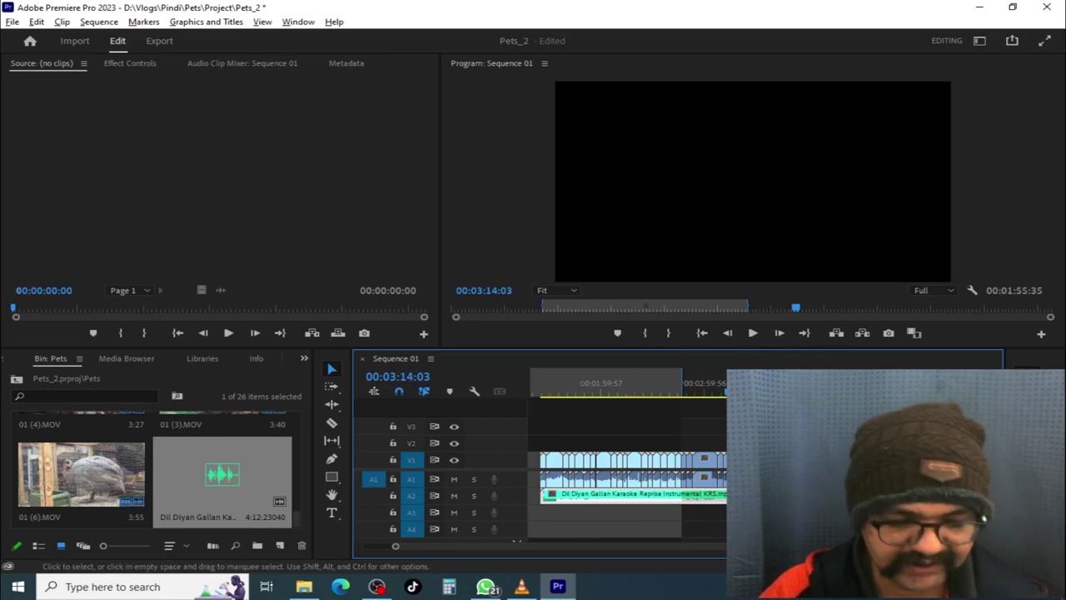
- Review the Ripple Edit tool group's options, including Rate Stretch and Remix, and return to the Selection tool
{"action": "left_click", "coordinate": [546, 391]}
{"action": "left_click_drag", "start_coordinate": [548, 406], "coordinate": [684, 399]}
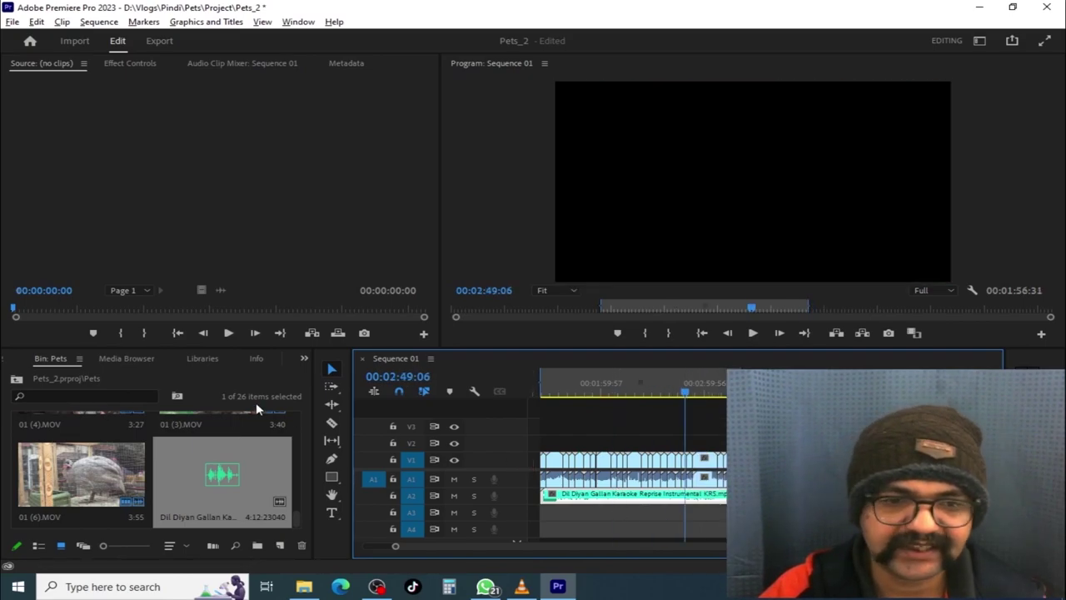
{"action": "left_click", "coordinate": [331, 403]}
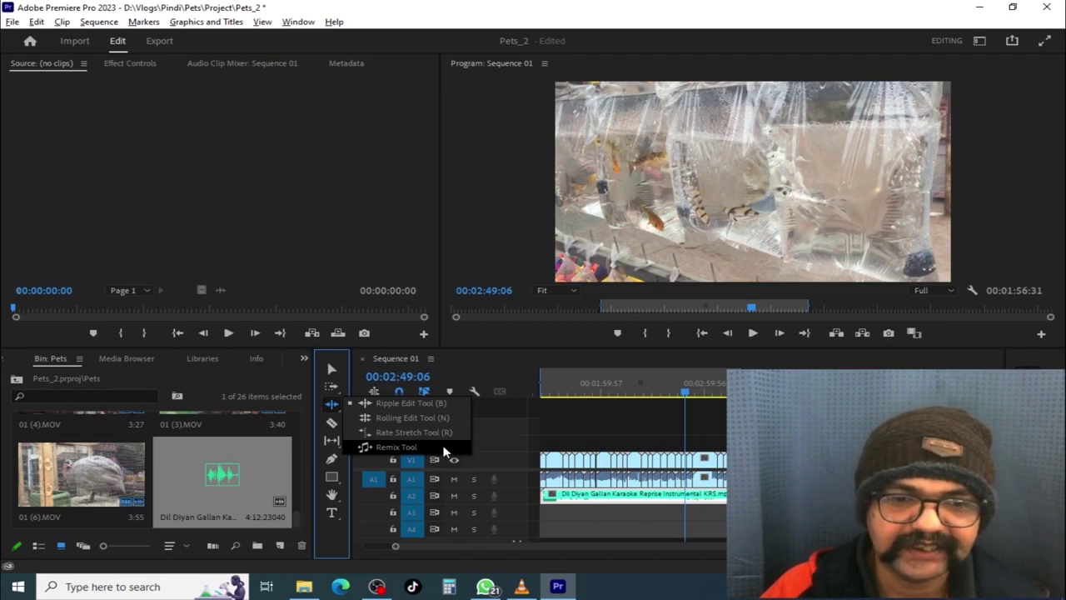
{"action": "left_click", "coordinate": [646, 385]}
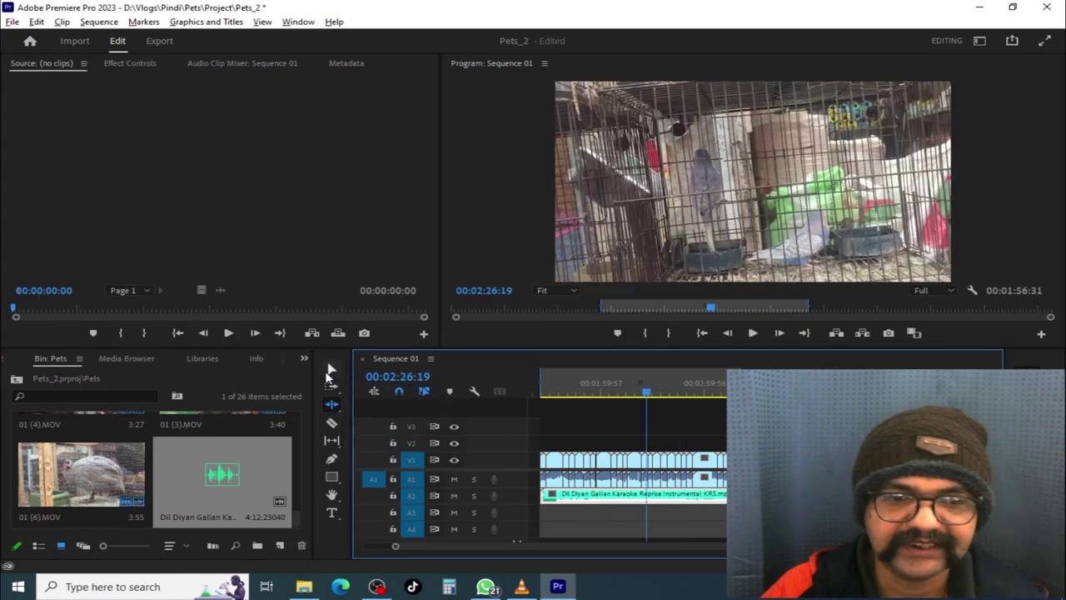
{"action": "left_click", "coordinate": [331, 370]}
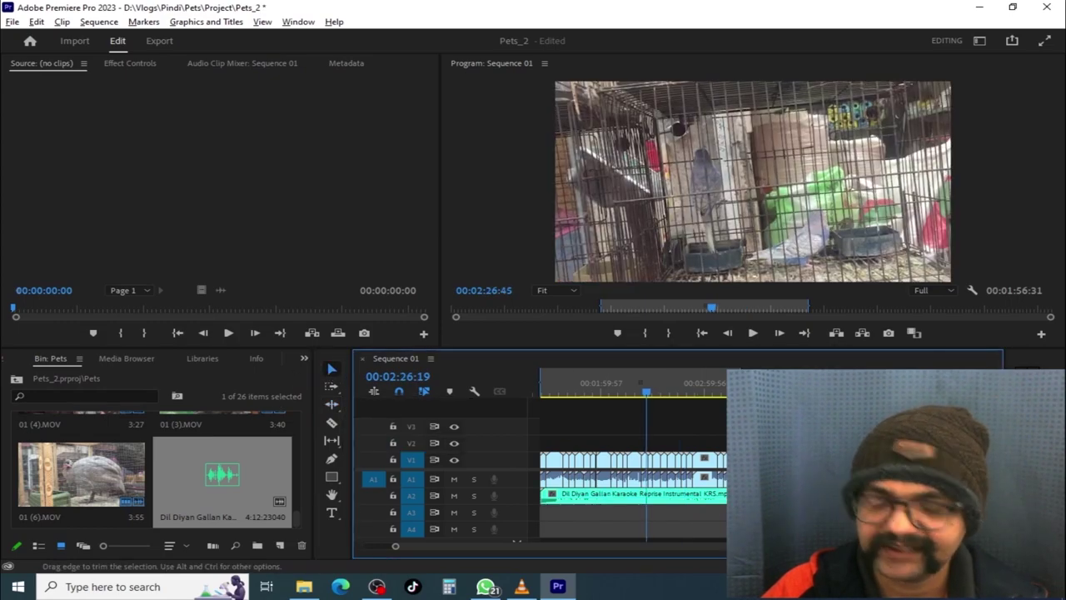
- Rate-stretch the Dil Diyan Gallan audio on A2 to a duration of 00:01:56:01, ending with the video clips
{"action": "left_click", "coordinate": [332, 440]}
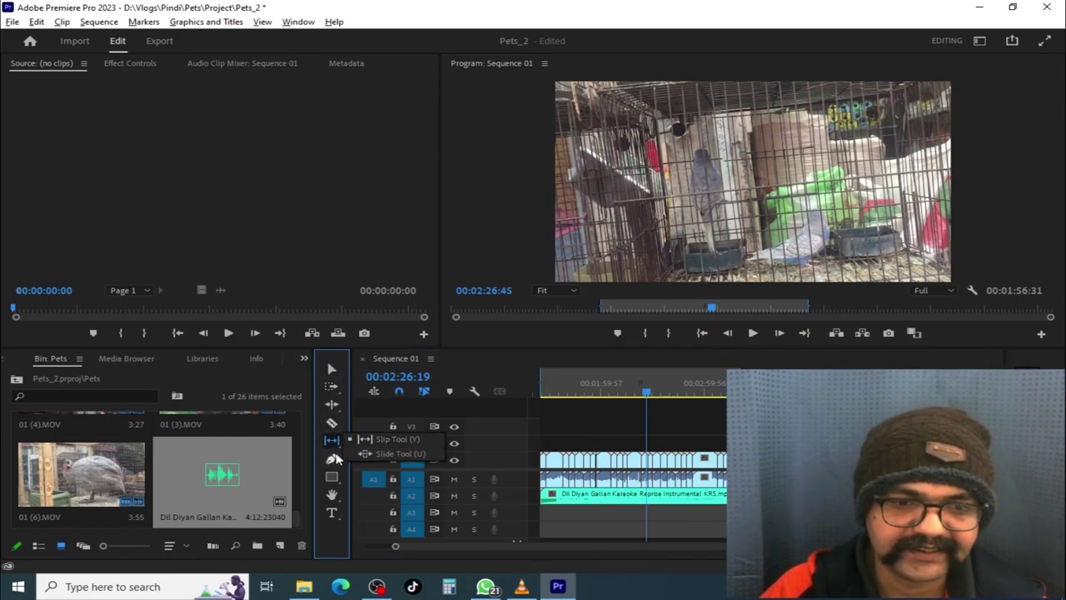
{"action": "left_click", "coordinate": [335, 407]}
{"action": "left_click", "coordinate": [450, 430]}
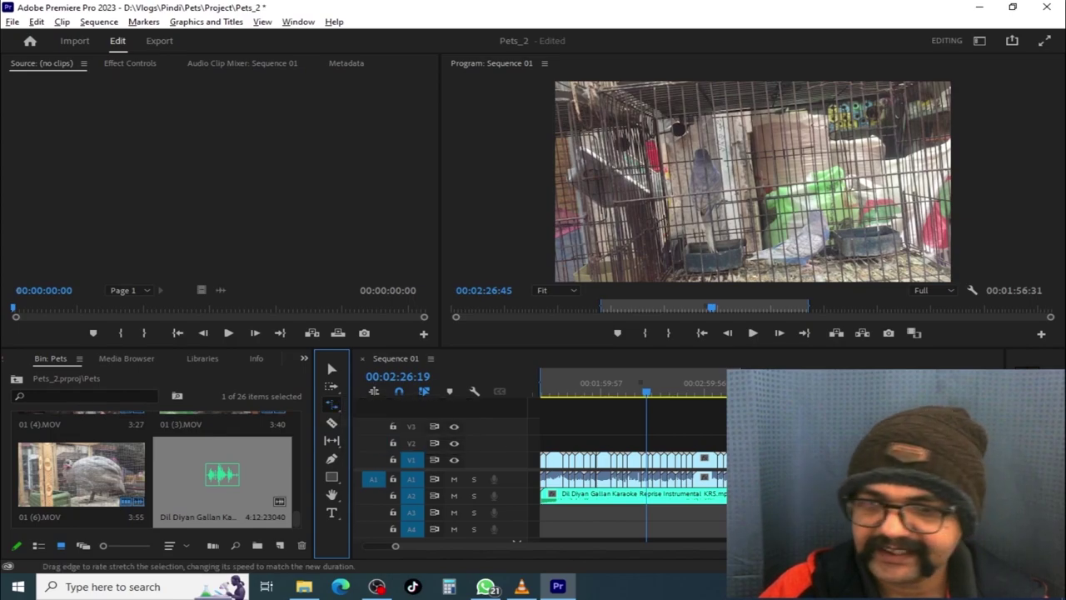
{"action": "left_click", "coordinate": [633, 493]}
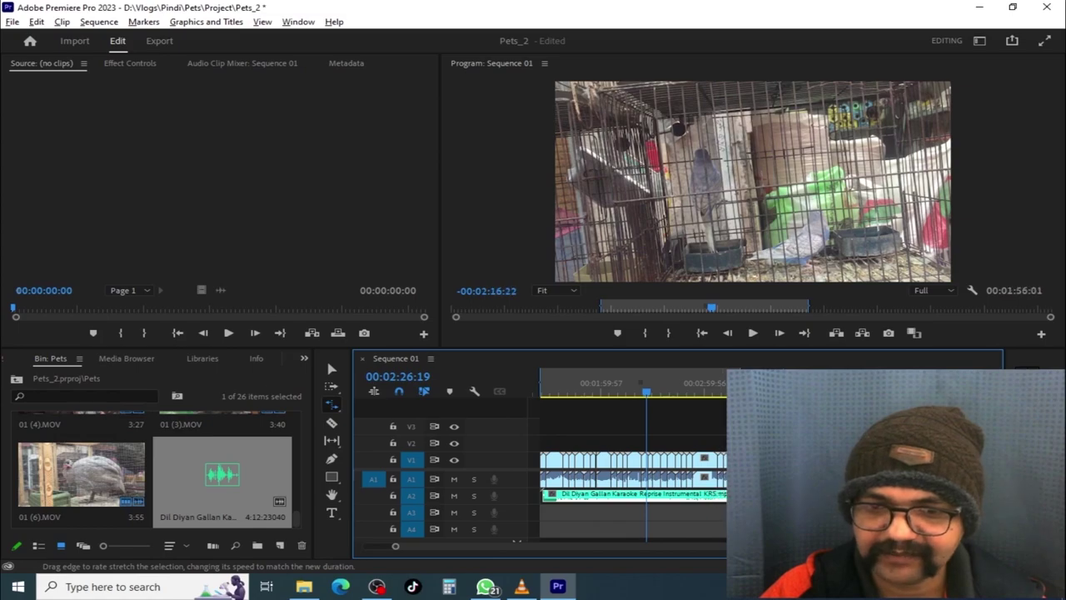
{"action": "key", "text": "Up"}
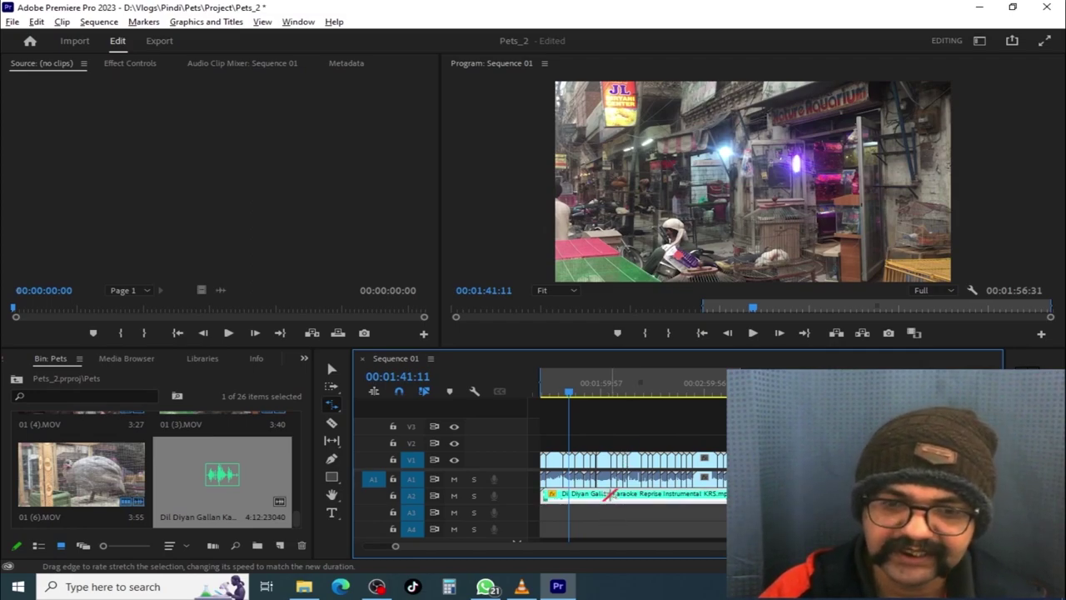
- Check the stretched music clip's speed and duration without changing them
{"action": "right_click", "coordinate": [612, 497]}
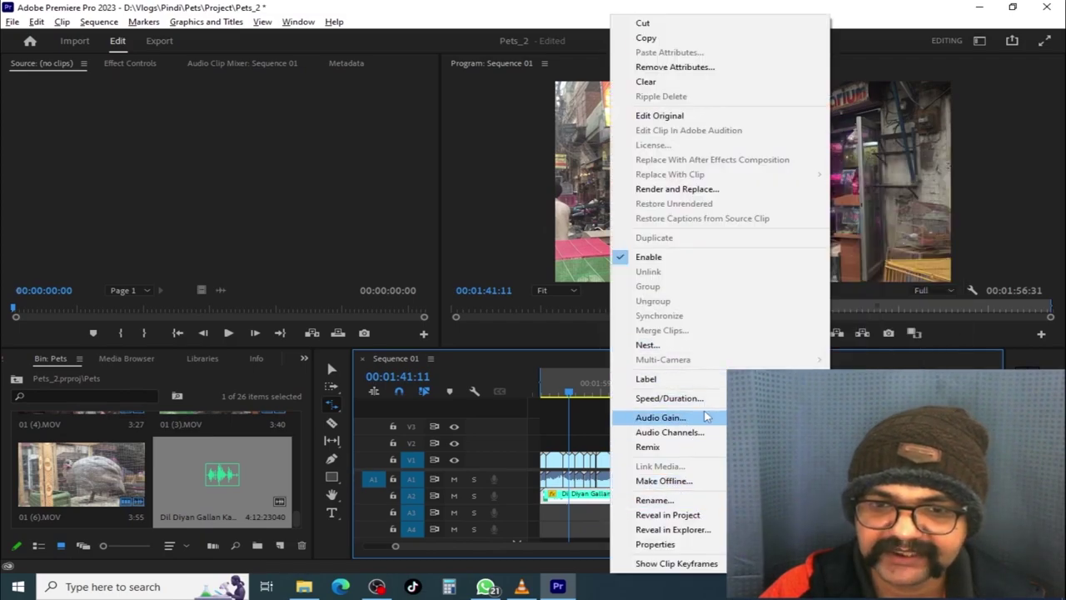
{"action": "left_click", "coordinate": [706, 399]}
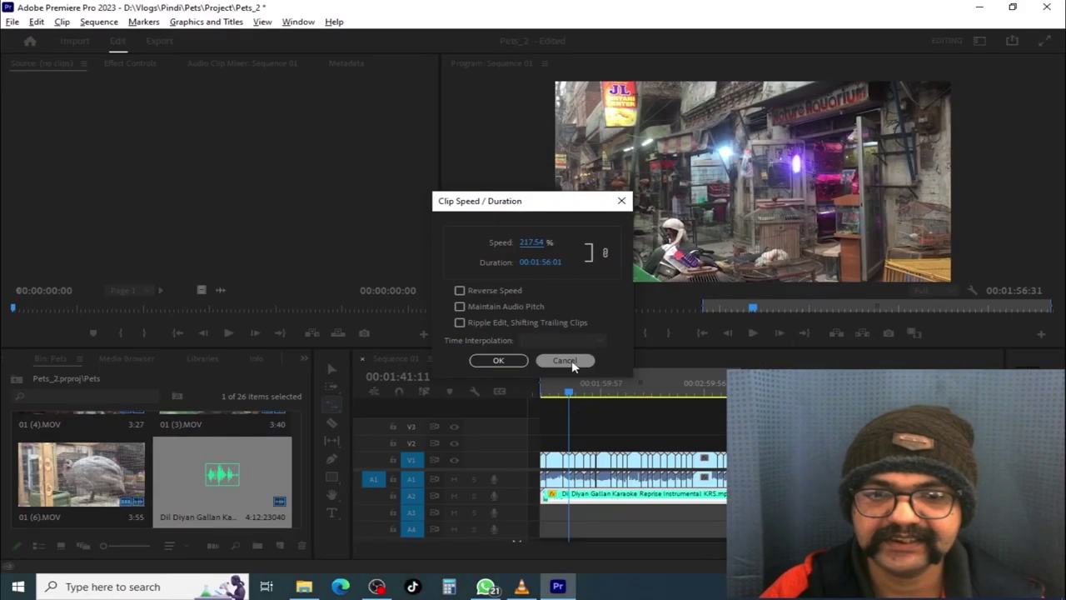
{"action": "left_click", "coordinate": [593, 471]}
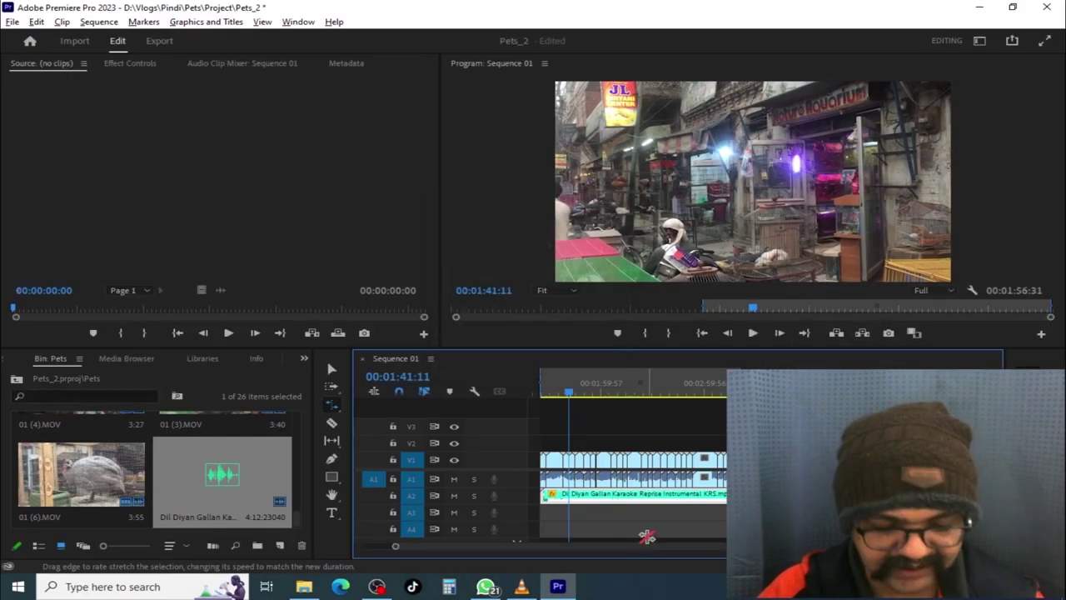
- Undo the rate stretch on the music clip and check its original speed and duration
{"action": "right_click", "coordinate": [626, 499]}
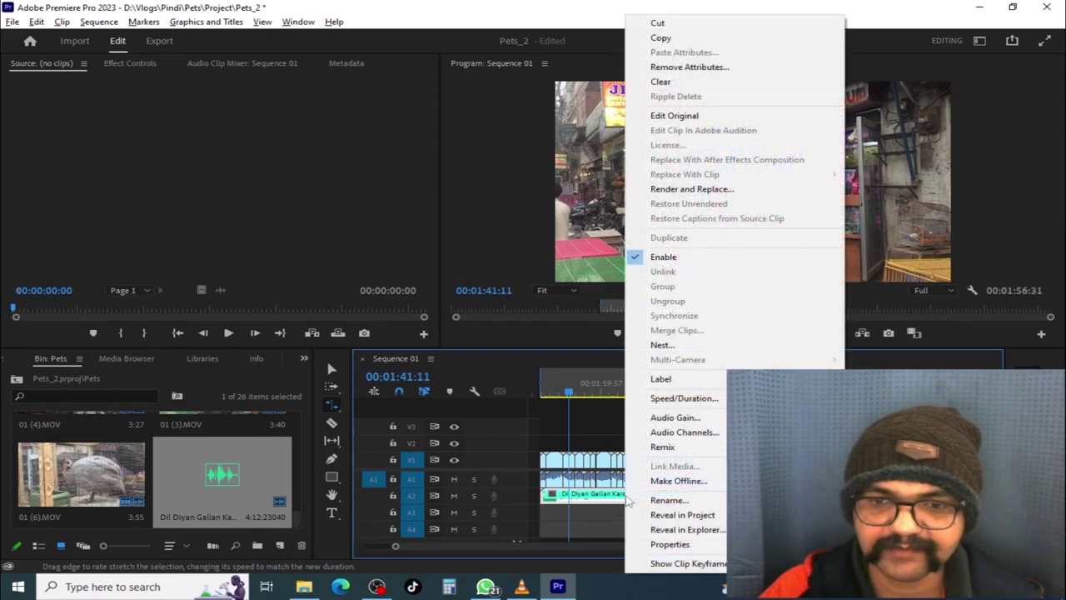
{"action": "left_click", "coordinate": [666, 398]}
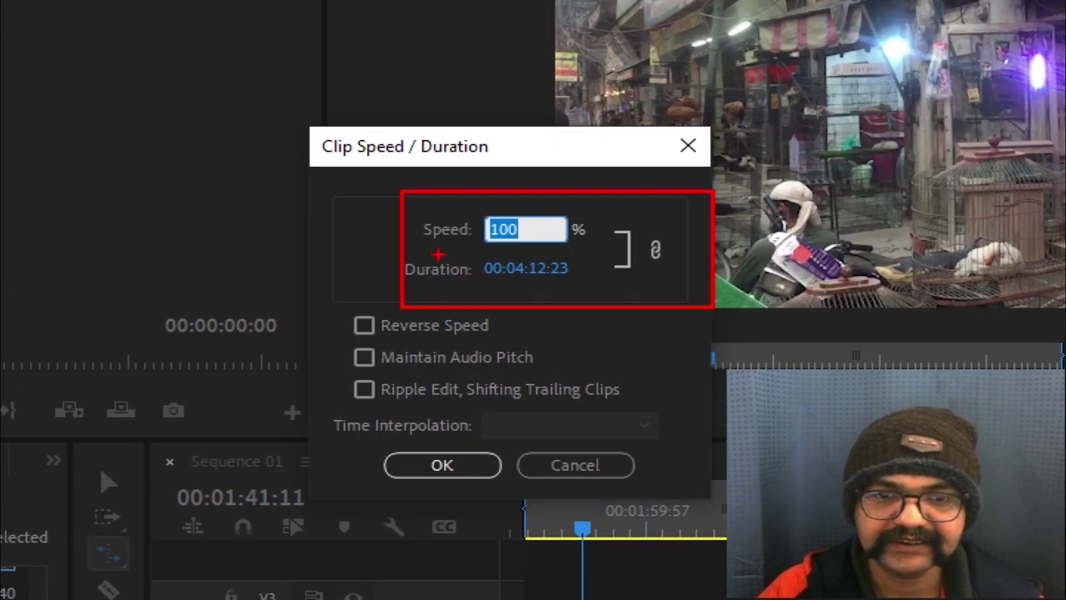
{"action": "left_click_drag", "start_coordinate": [438, 254], "coordinate": [664, 290]}
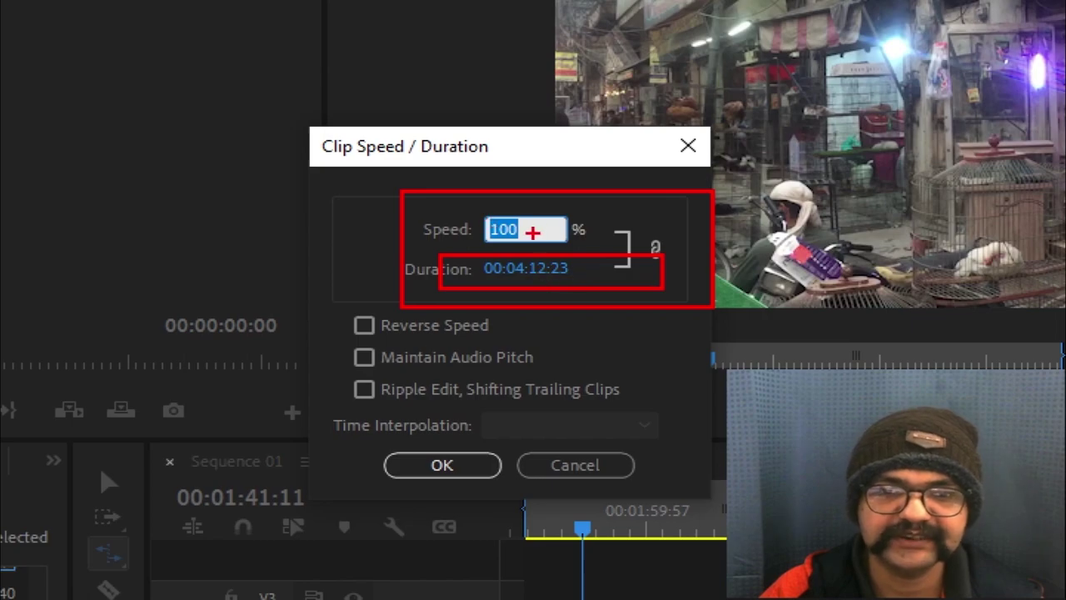
{"action": "left_click_drag", "start_coordinate": [522, 229], "coordinate": [692, 138]}
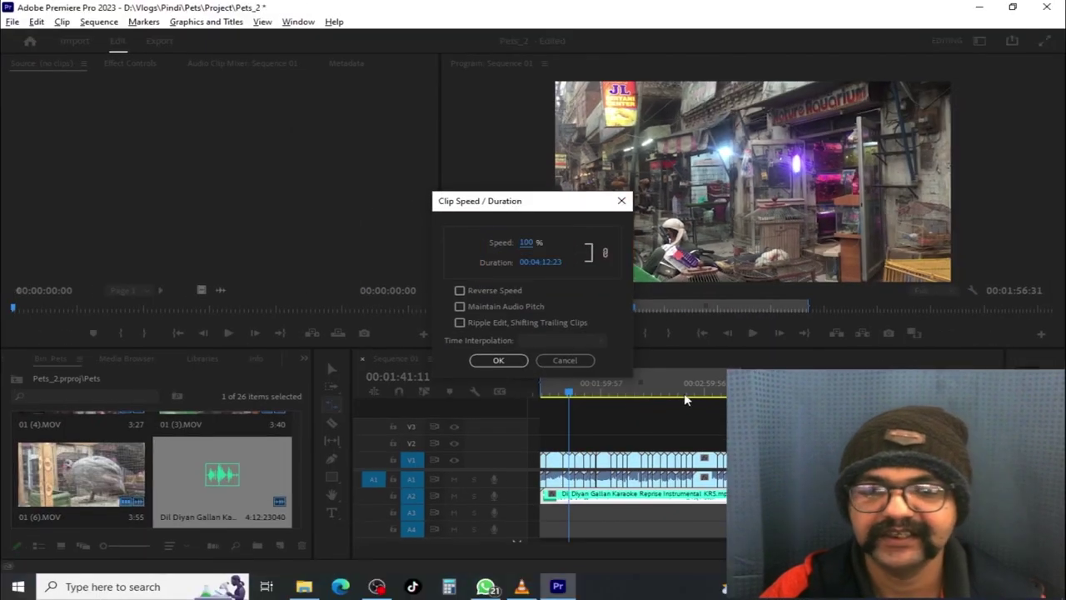
{"action": "left_click", "coordinate": [564, 360]}
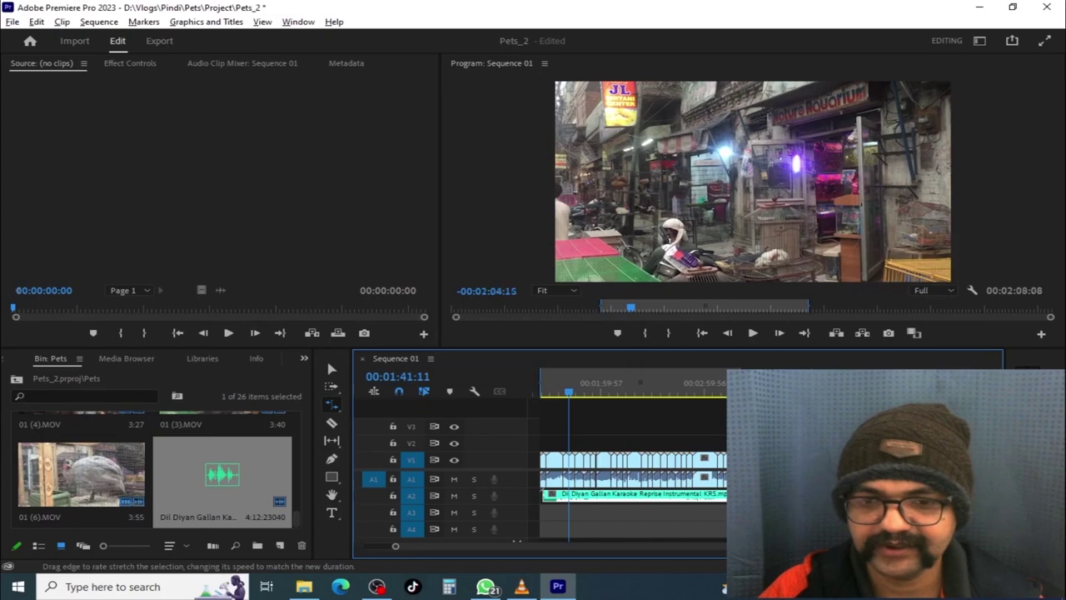
- Remix the Dil Diyan Gallan audio on A2 to a target duration of 00:01:55:35, matching the video clips' length
{"action": "left_click", "coordinate": [614, 398]}
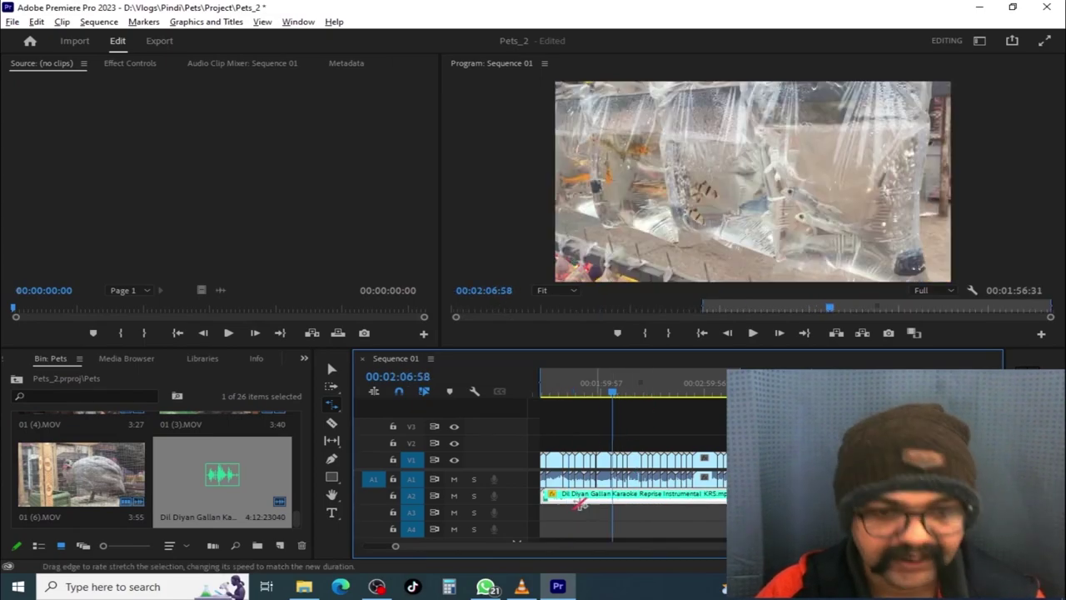
{"action": "left_click", "coordinate": [331, 406]}
{"action": "left_click", "coordinate": [396, 447]}
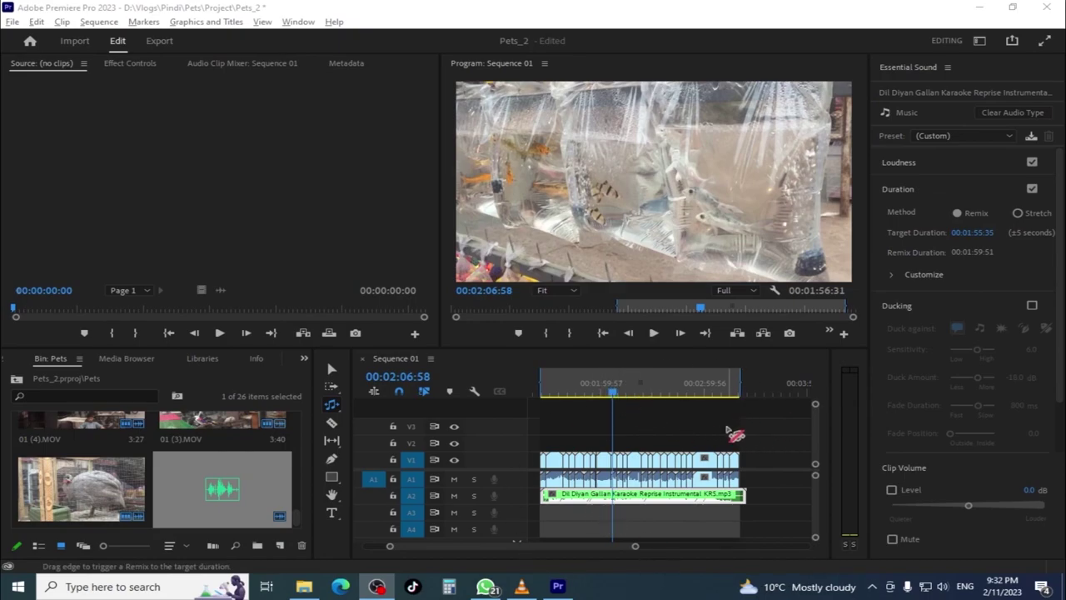
- Delete all the video and audio clips from Sequence 01
{"action": "mouse_move", "coordinate": [636, 550]}
{"action": "left_mouse_down"}
{"action": "mouse_move", "coordinate": [623, 555]}
{"action": "mouse_move", "coordinate": [653, 551]}
{"action": "left_mouse_up"}
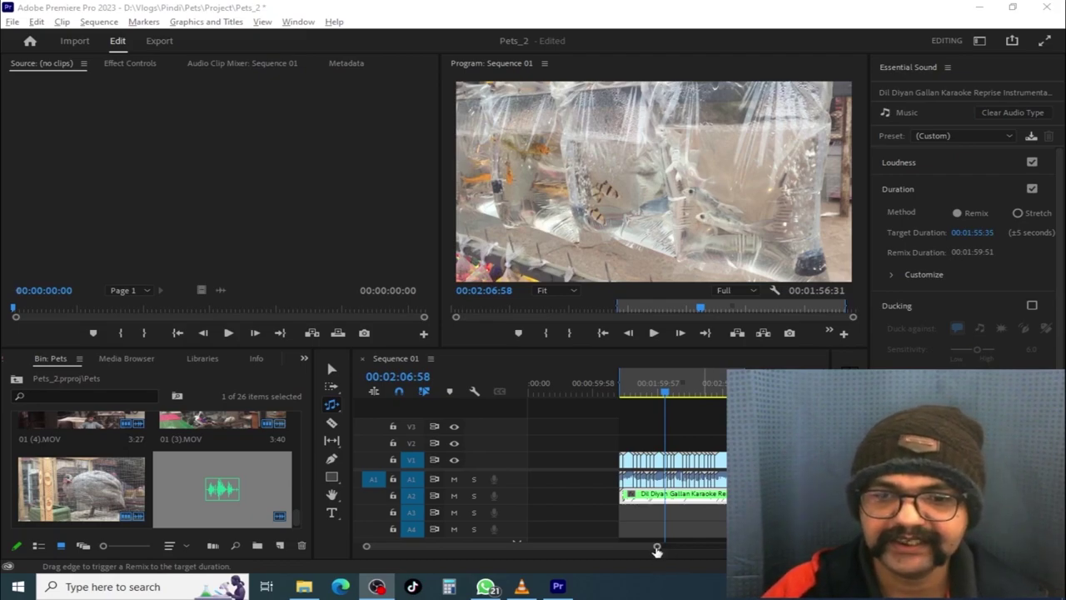
{"action": "left_click_drag", "start_coordinate": [656, 550], "coordinate": [749, 549]}
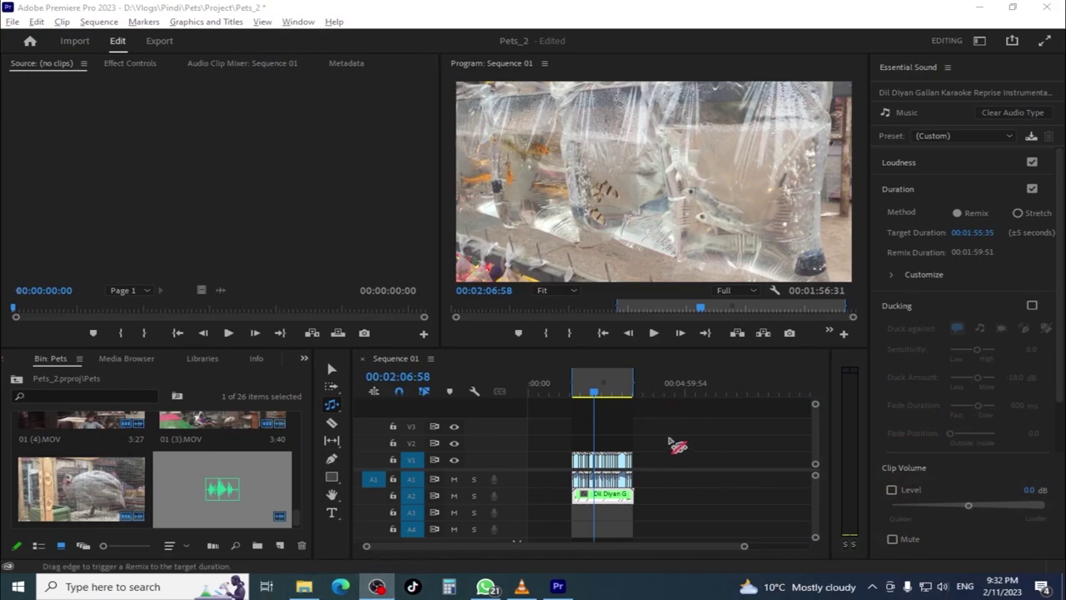
{"action": "left_click", "coordinate": [677, 556]}
{"action": "scroll", "coordinate": [678, 549], "scroll_direction": "up", "scroll_amount": 5}
{"action": "scroll", "coordinate": [619, 550], "scroll_direction": "down", "scroll_amount": 4}
{"action": "left_click", "coordinate": [331, 369]}
{"action": "left_click_drag", "start_coordinate": [547, 434], "coordinate": [749, 517]}
{"action": "key", "text": "Delete"}
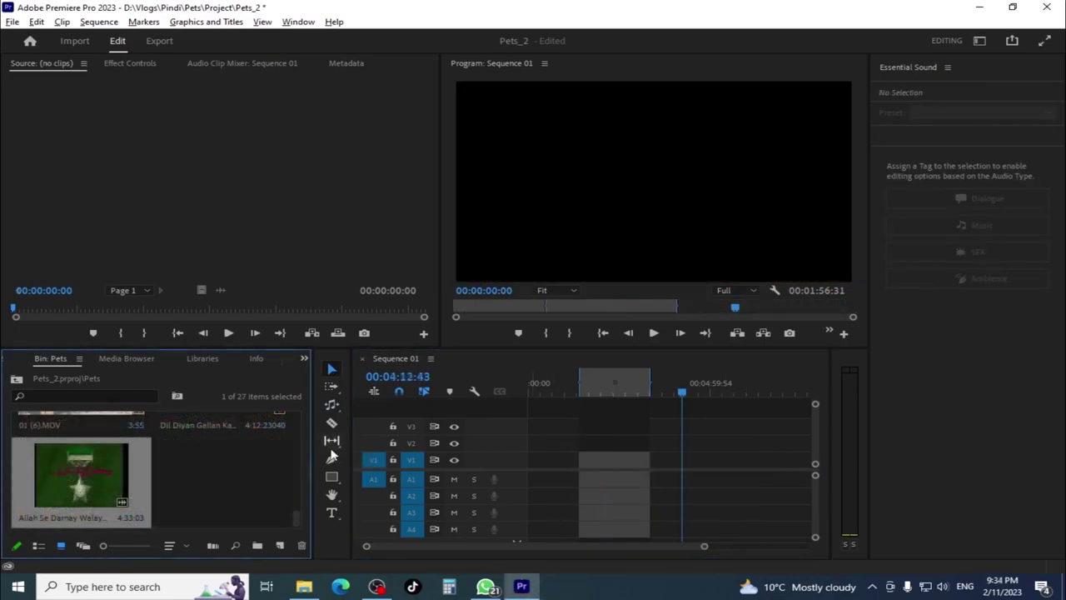
- Place the Allah Se Darnay Walay clip on V1 and A1 starting at 00:03:21:22, changing the sequence settings to match the clip
{"action": "left_click_drag", "start_coordinate": [106, 468], "coordinate": [655, 472]}
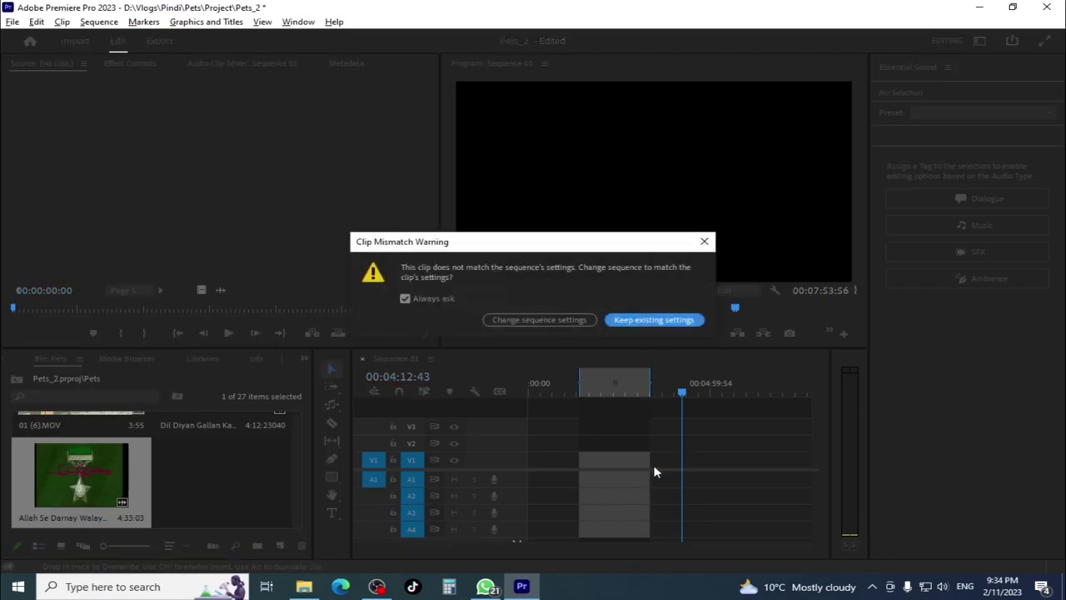
{"action": "left_click", "coordinate": [546, 323]}
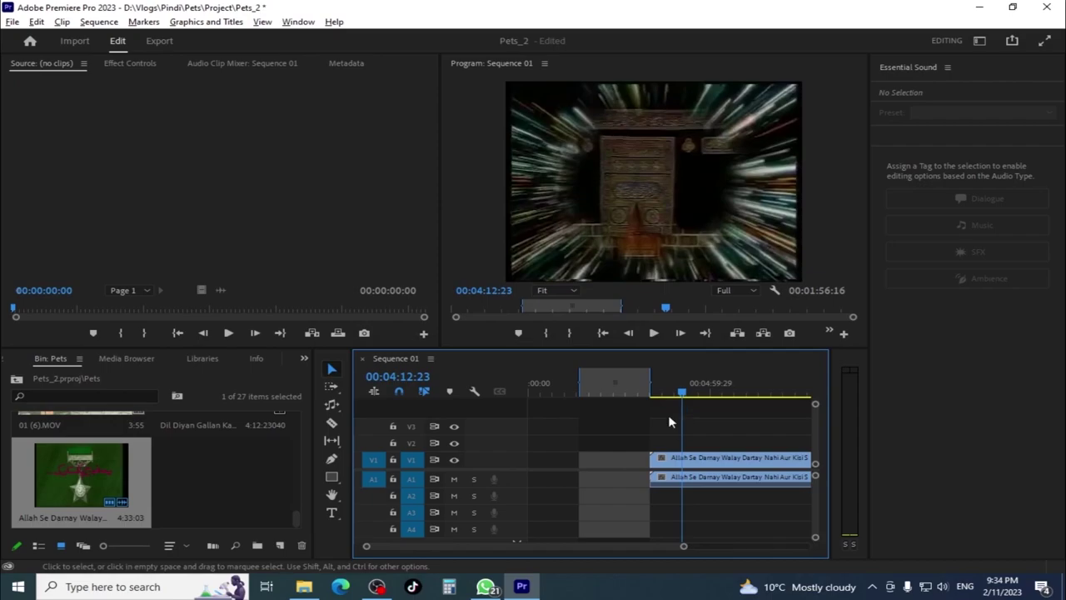
{"action": "left_click", "coordinate": [664, 388]}
{"action": "left_click_drag", "start_coordinate": [683, 546], "coordinate": [590, 550]}
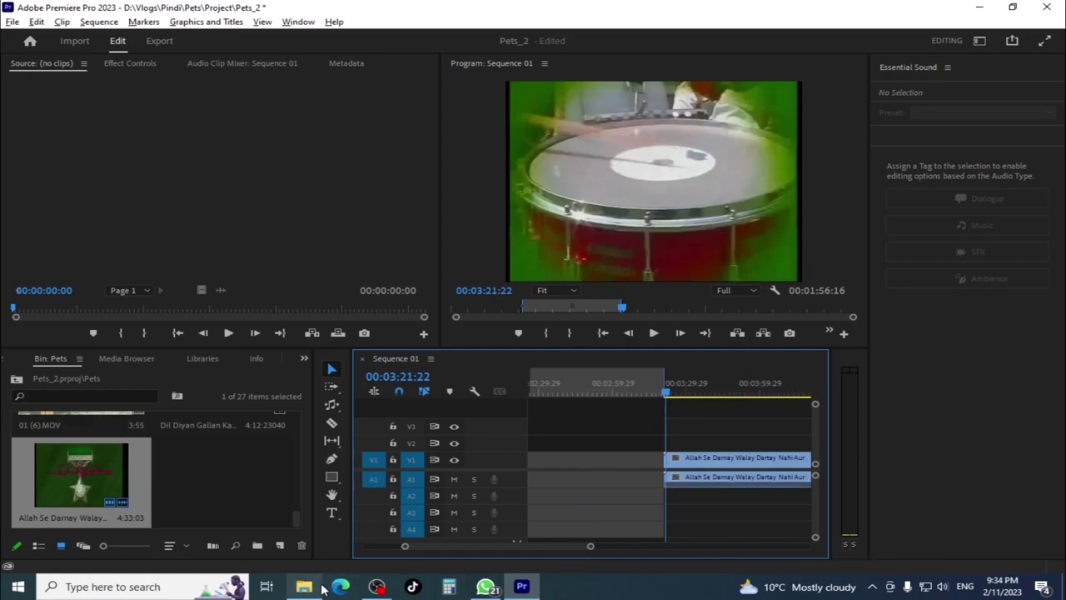
{"action": "mouse_move", "coordinate": [321, 589]}
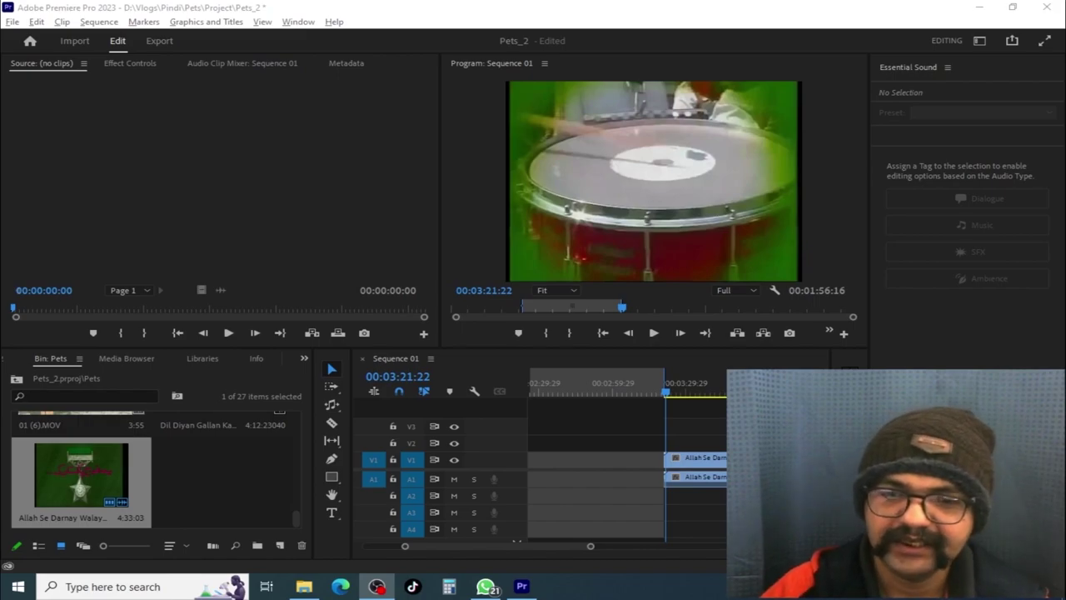
- Review the Scene Edit Detection output options for the full Allah Se Darnay Walay clip without running the analysis
{"action": "left_click_drag", "start_coordinate": [591, 546], "coordinate": [649, 548]}
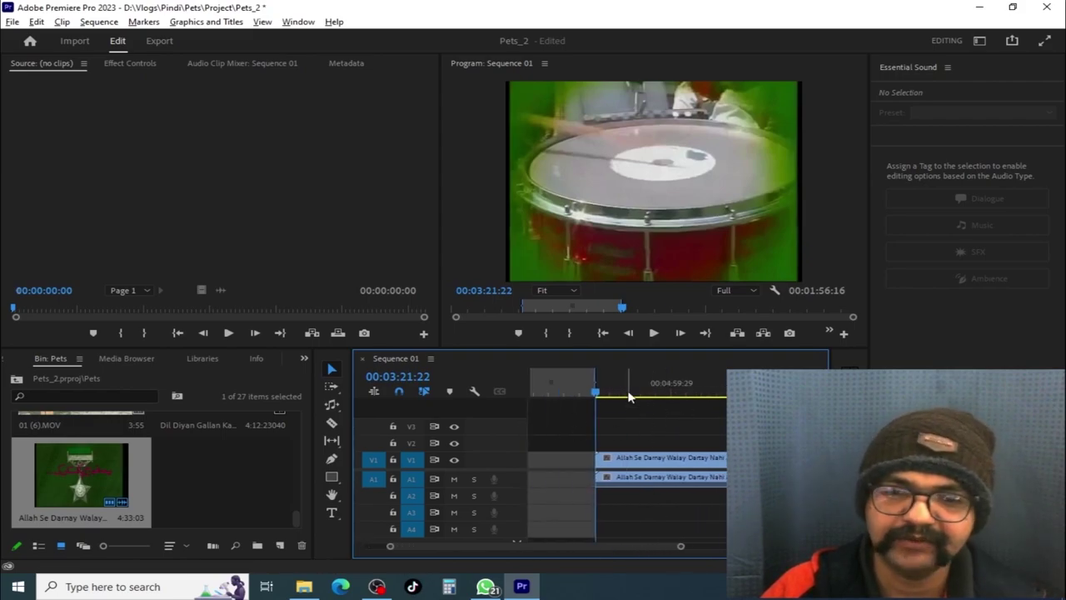
{"action": "left_click", "coordinate": [626, 385]}
{"action": "left_click", "coordinate": [634, 470]}
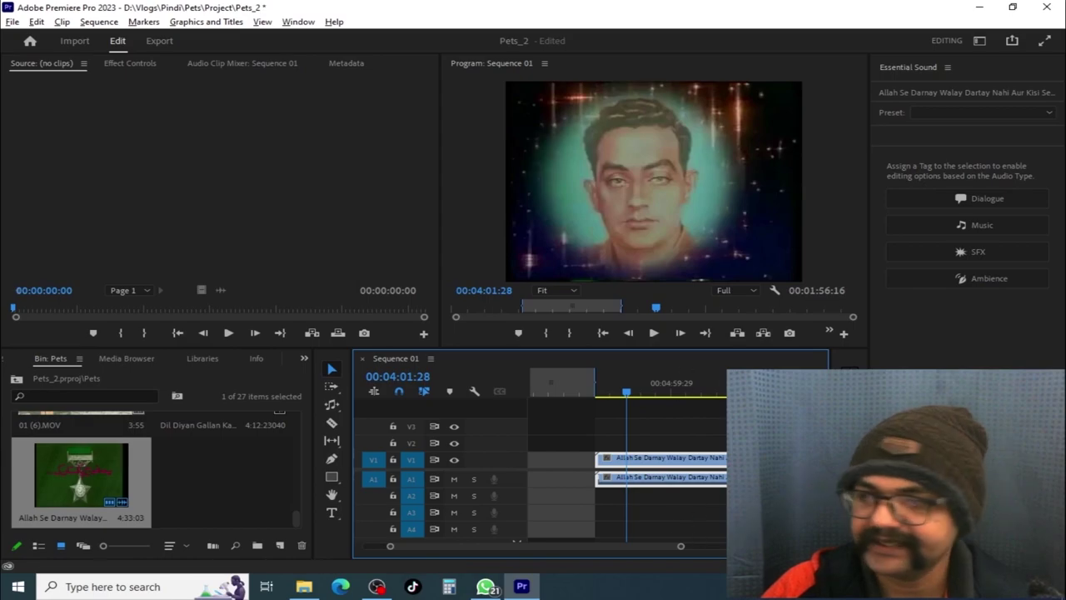
{"action": "right_click", "coordinate": [637, 466]}
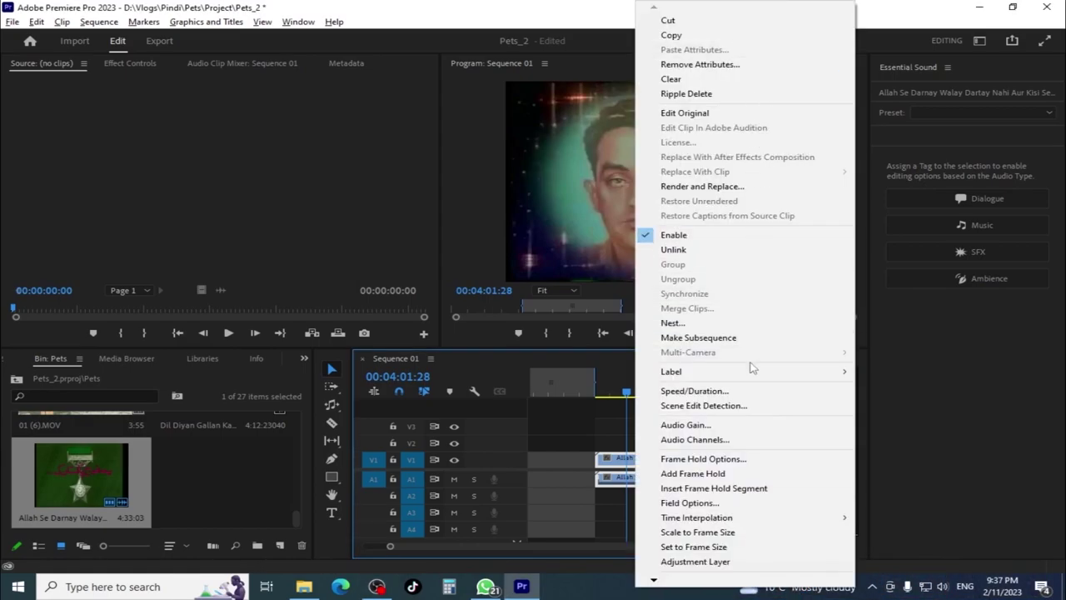
{"action": "left_click", "coordinate": [704, 405]}
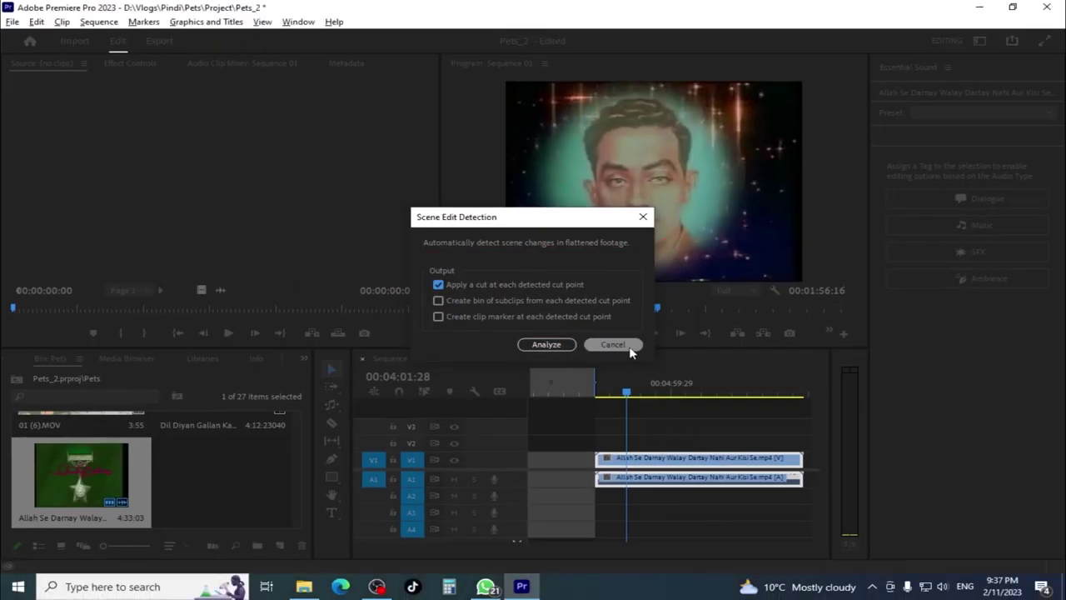
- Trim the end of the Allah Se Darnay Walay clip back to about 00:03:41:19, keeping only its opening section
{"action": "left_click", "coordinate": [790, 397]}
{"action": "mouse_move", "coordinate": [613, 396]}
{"action": "left_mouse_down"}
{"action": "mouse_move", "coordinate": [592, 393]}
{"action": "mouse_move", "coordinate": [613, 408]}
{"action": "left_mouse_up"}
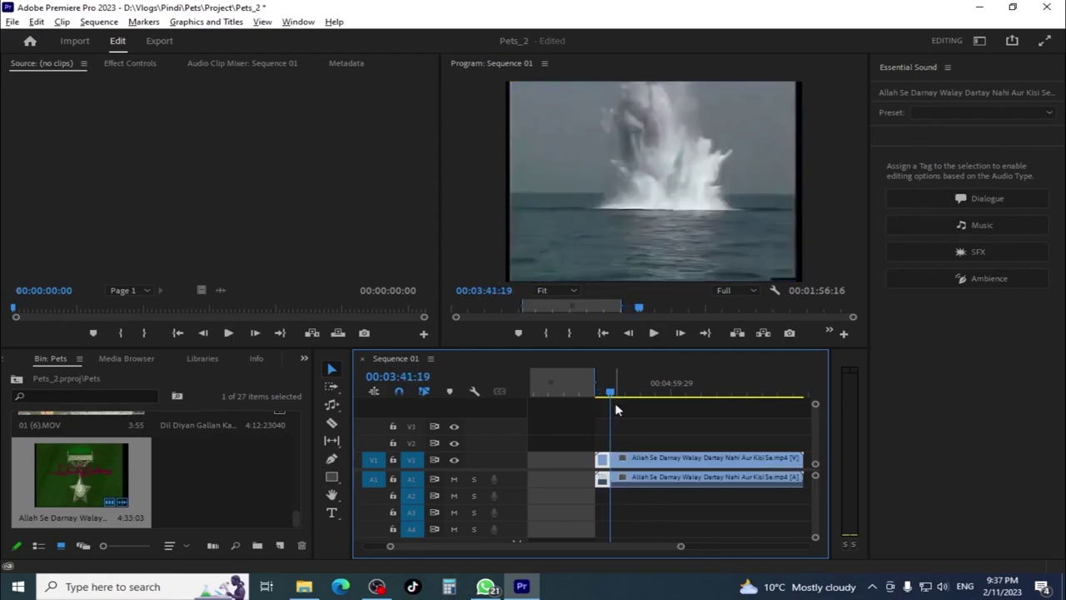
{"action": "key", "text": "w"}
- Run Scene Edit Detection on the shortened Allah Se Darnay Walay clip, applying a cut at each detected cut point
{"action": "left_click_drag", "start_coordinate": [681, 546], "coordinate": [609, 544]}
{"action": "left_click", "coordinate": [585, 388]}
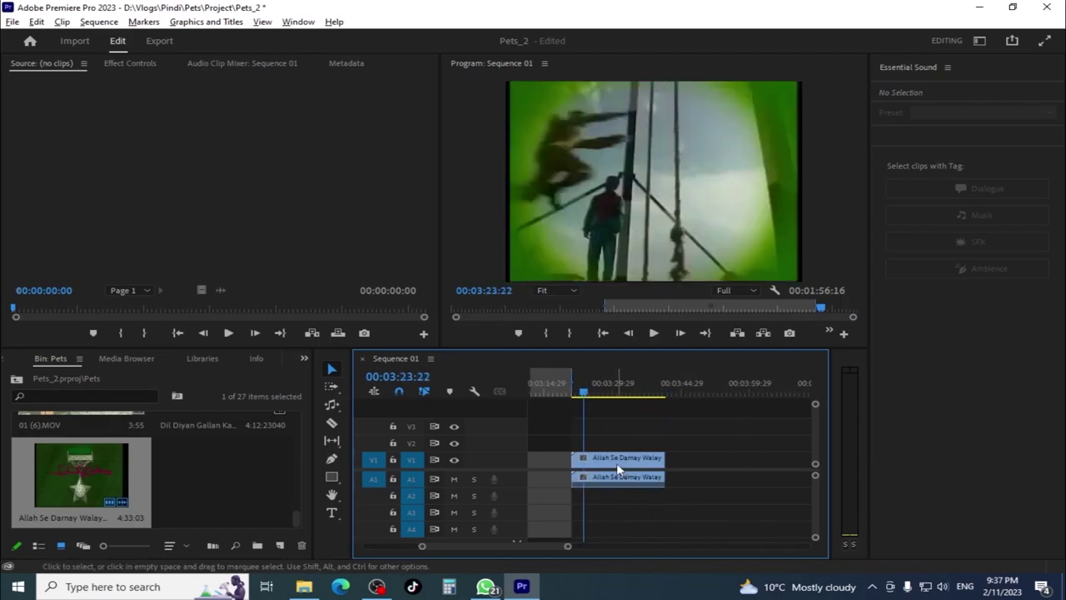
{"action": "right_click", "coordinate": [619, 468]}
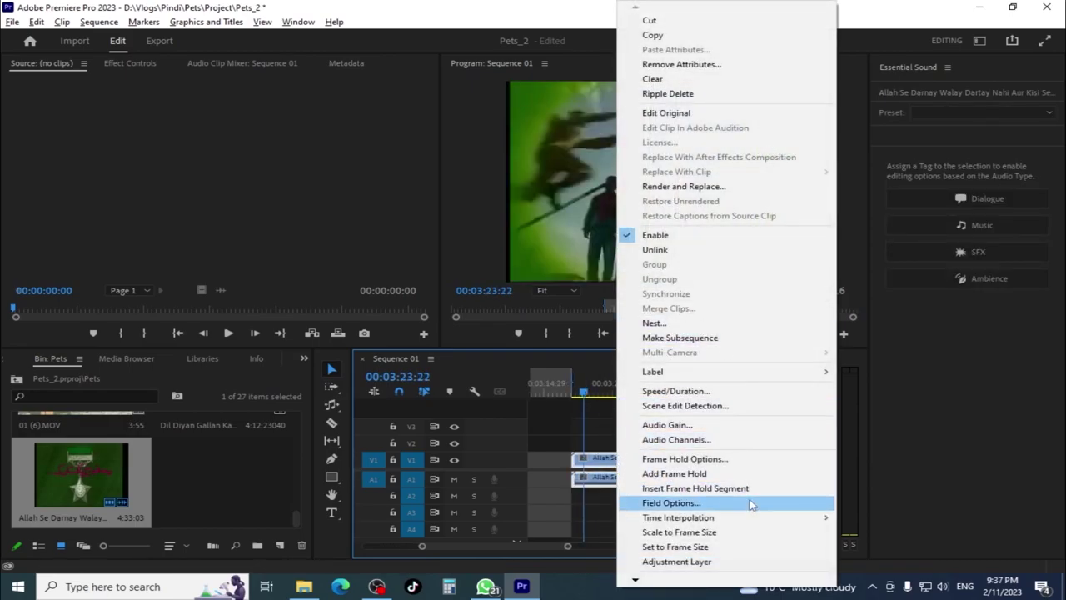
{"action": "mouse_move", "coordinate": [751, 521]}
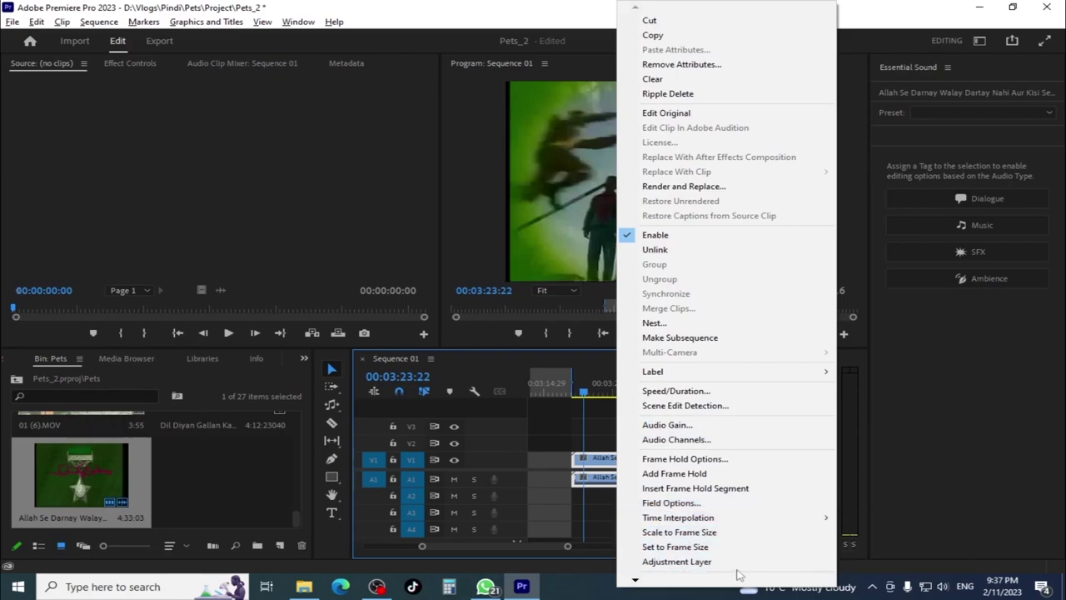
{"action": "left_click", "coordinate": [756, 405]}
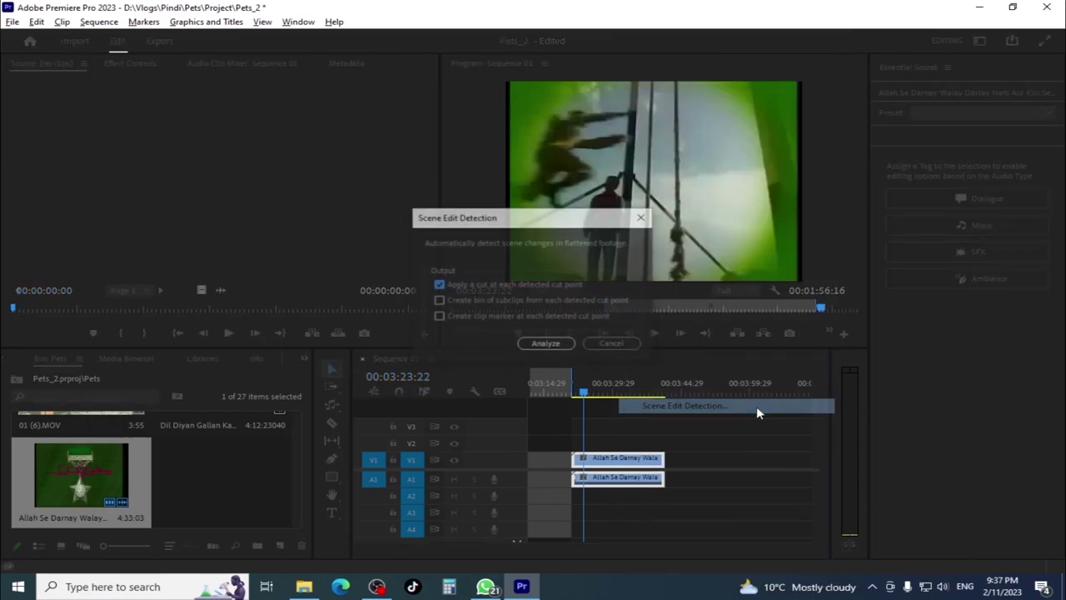
{"action": "left_click", "coordinate": [546, 344]}
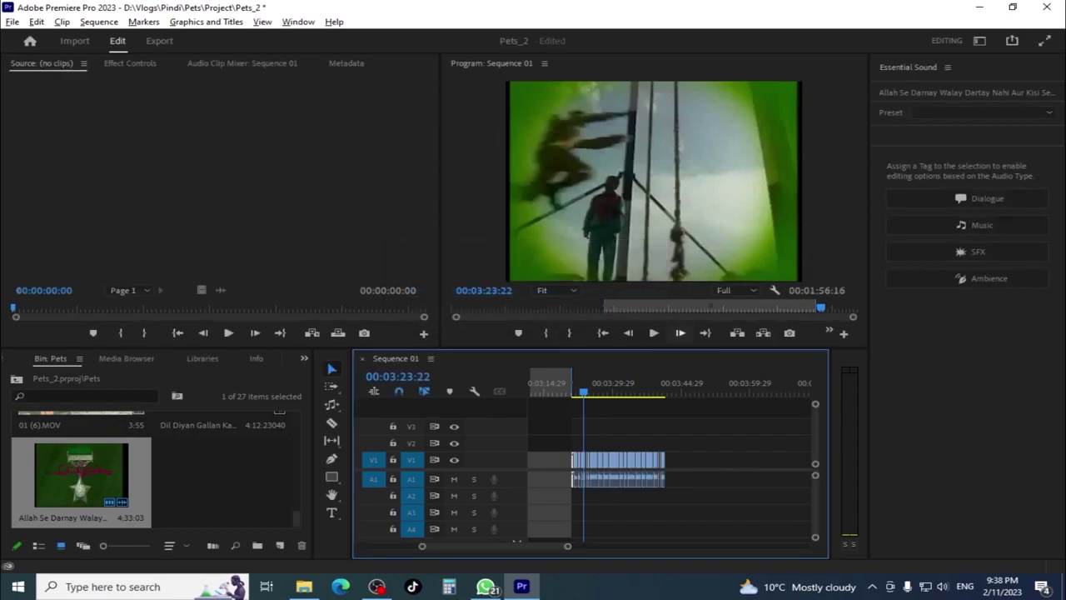
- Examine the detected cuts of the Allah Se Darnay Walay clip up close, from its first scene change to around 00:03:40:16
{"action": "left_click_drag", "start_coordinate": [567, 546], "coordinate": [491, 545]}
{"action": "left_click_drag", "start_coordinate": [573, 401], "coordinate": [634, 400]}
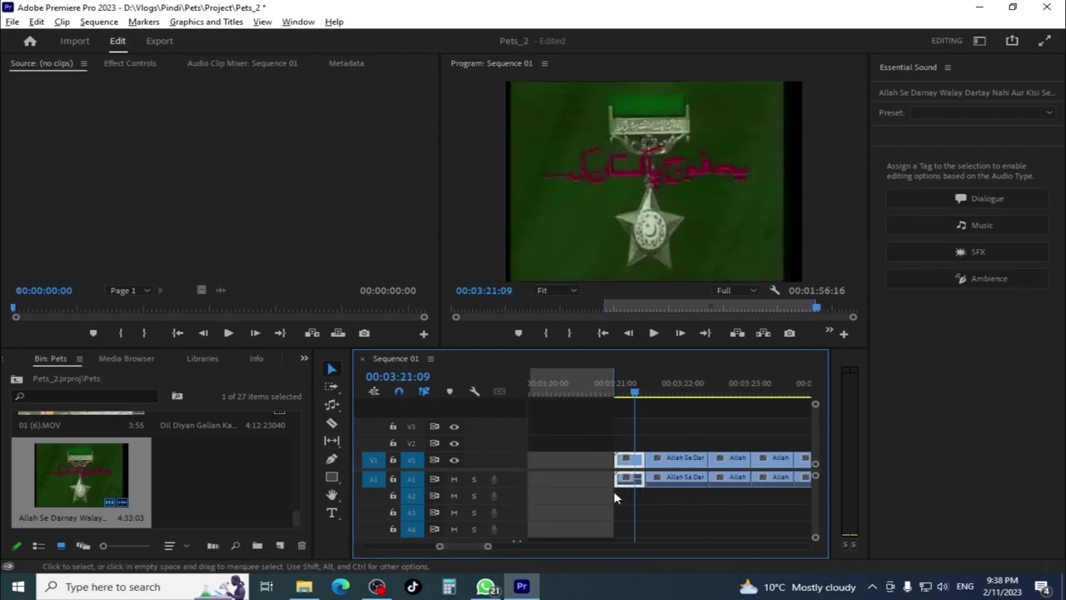
{"action": "scroll", "coordinate": [497, 544], "scroll_direction": "up", "scroll_amount": 5}
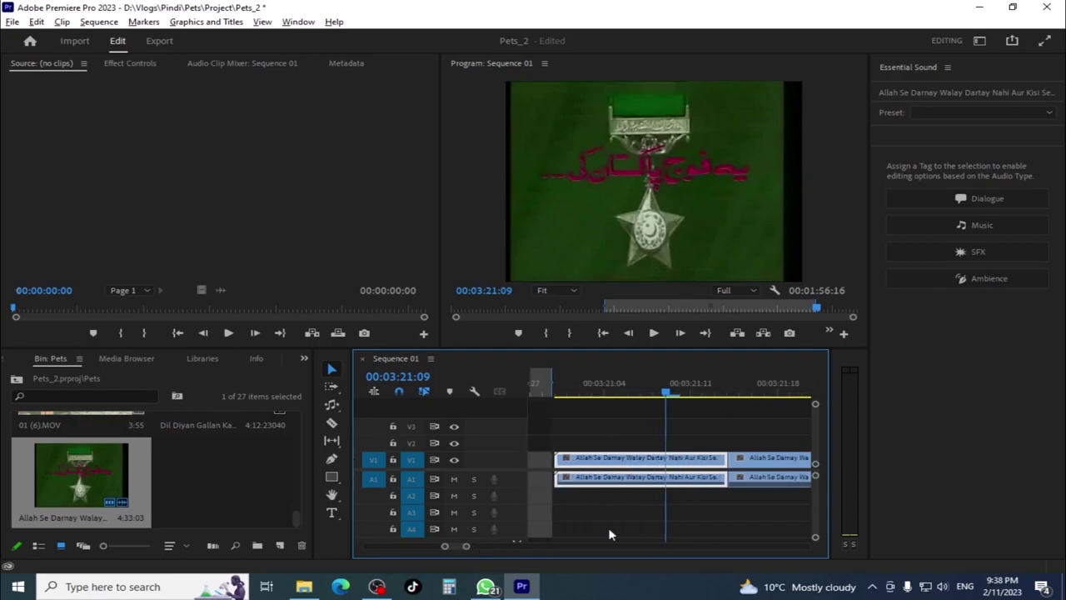
{"action": "mouse_move", "coordinate": [705, 388]}
{"action": "left_mouse_down"}
{"action": "mouse_move", "coordinate": [726, 393]}
{"action": "mouse_move", "coordinate": [703, 393]}
{"action": "left_mouse_up"}
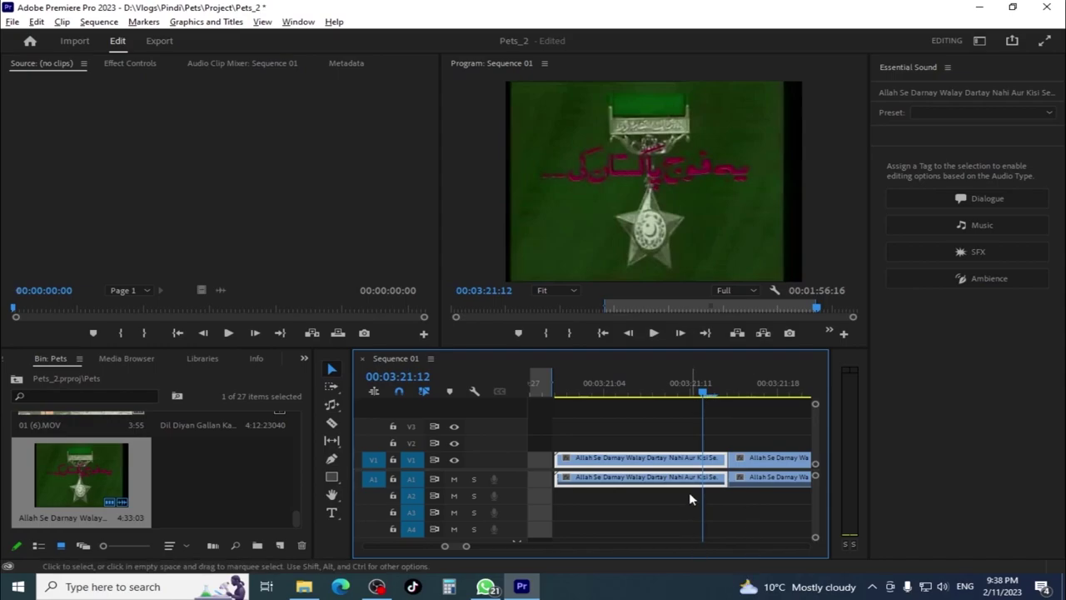
{"action": "left_click", "coordinate": [727, 395]}
{"action": "left_click_drag", "start_coordinate": [737, 398], "coordinate": [755, 483]}
{"action": "left_click", "coordinate": [755, 476]}
{"action": "key", "text": "Down"}
{"action": "key", "text": "space"}
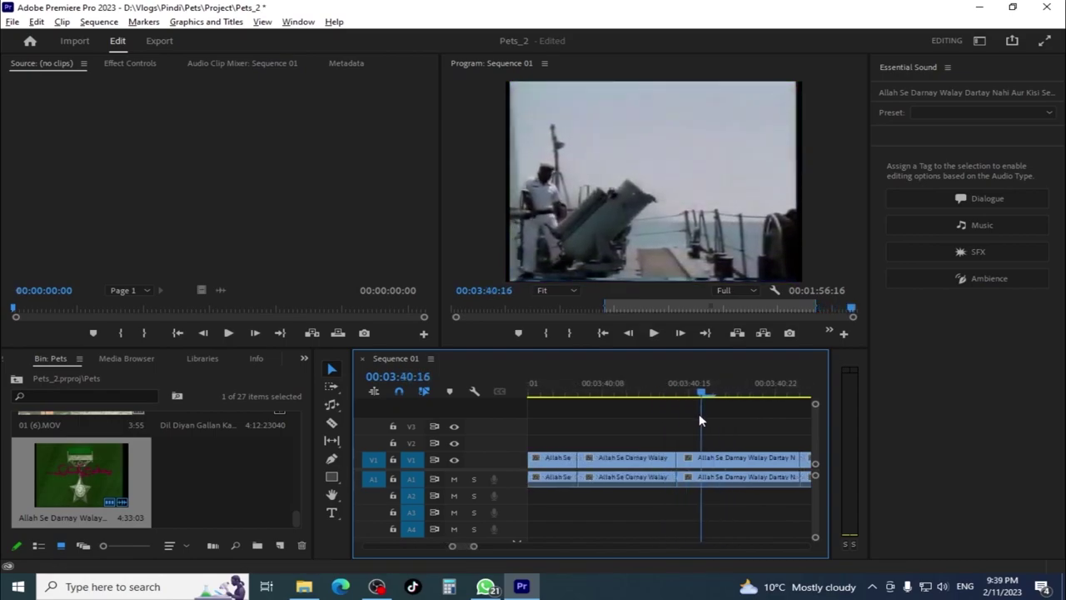
{"action": "key", "text": "j"}
- Check the scene changes from about 00:03:22:02 to 00:03:33:23 against the cuts, ending on an overview of the whole segmented clip
{"action": "left_click_drag", "start_coordinate": [576, 475], "coordinate": [549, 547]}
{"action": "left_click", "coordinate": [535, 393]}
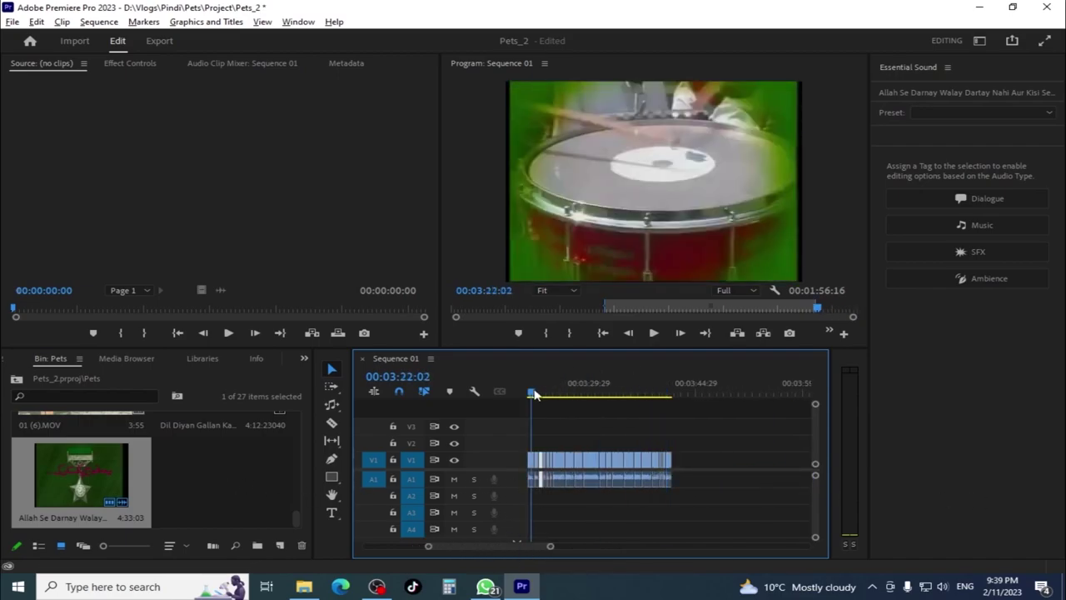
{"action": "left_click_drag", "start_coordinate": [534, 393], "coordinate": [559, 398]}
{"action": "left_click_drag", "start_coordinate": [549, 547], "coordinate": [500, 550]}
{"action": "left_click_drag", "start_coordinate": [678, 390], "coordinate": [552, 491]}
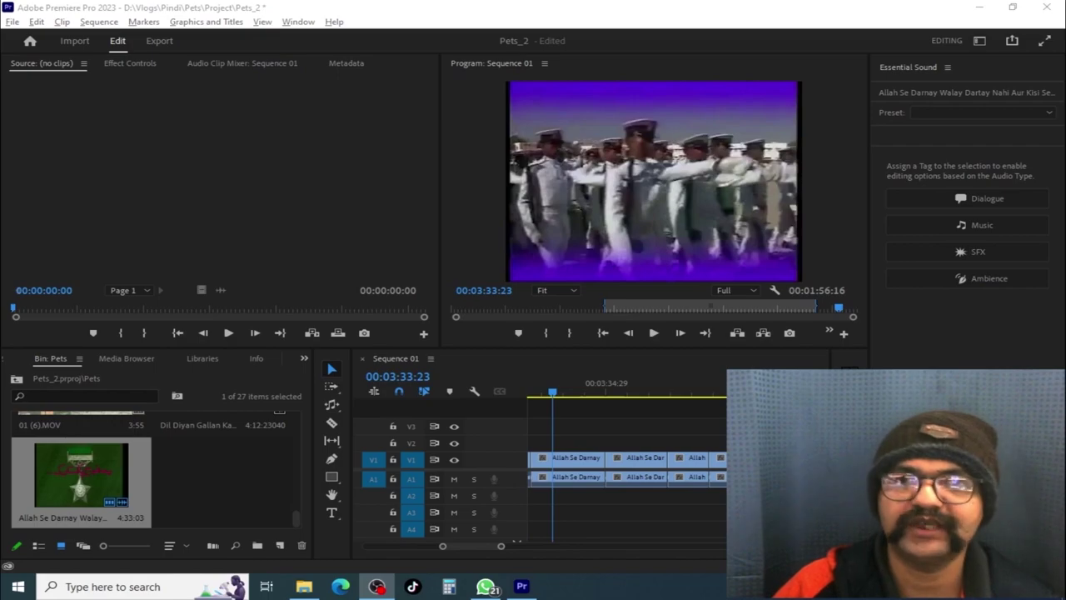
{"action": "left_click_drag", "start_coordinate": [503, 550], "coordinate": [548, 546]}
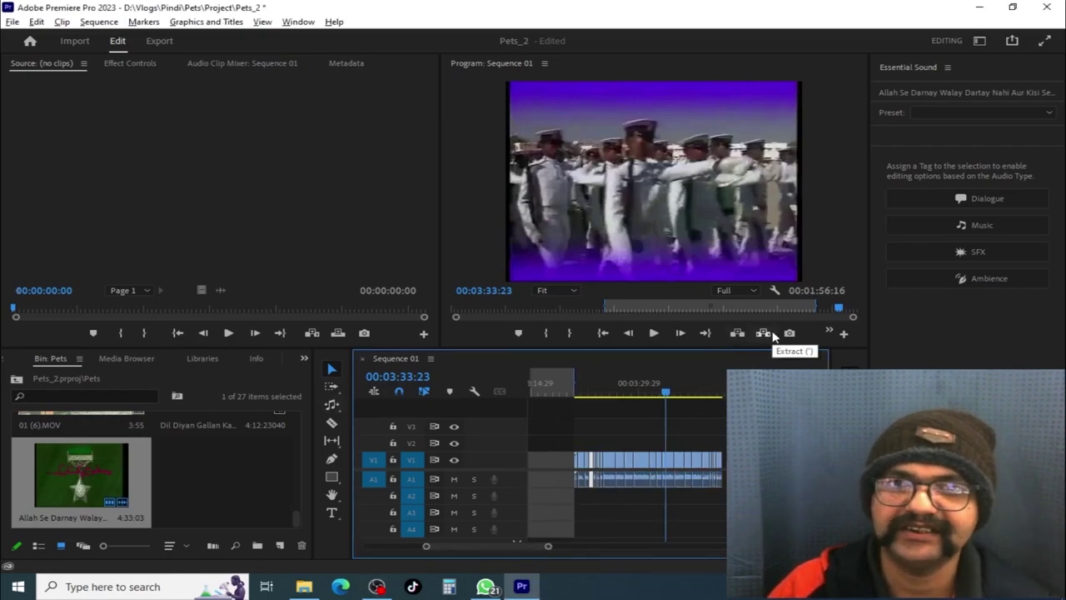